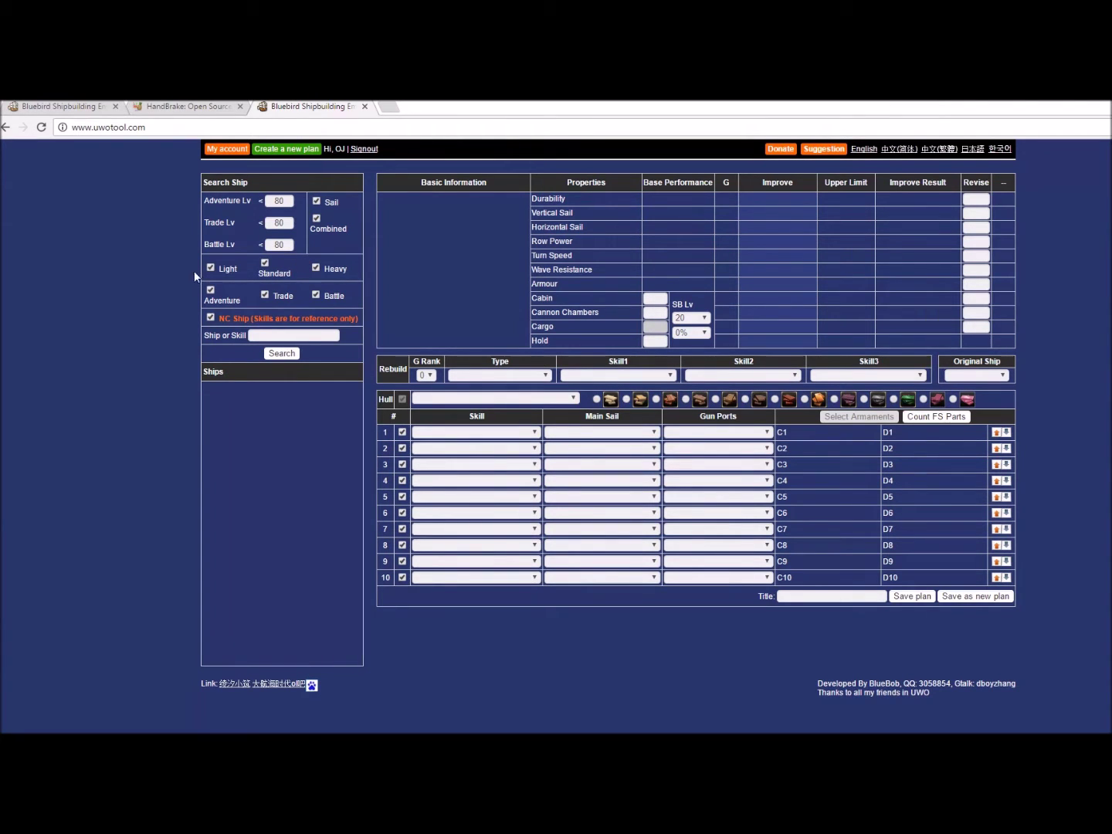
# - Look over the list of saved ship plans in the account and close it
pyautogui.click(226, 149)
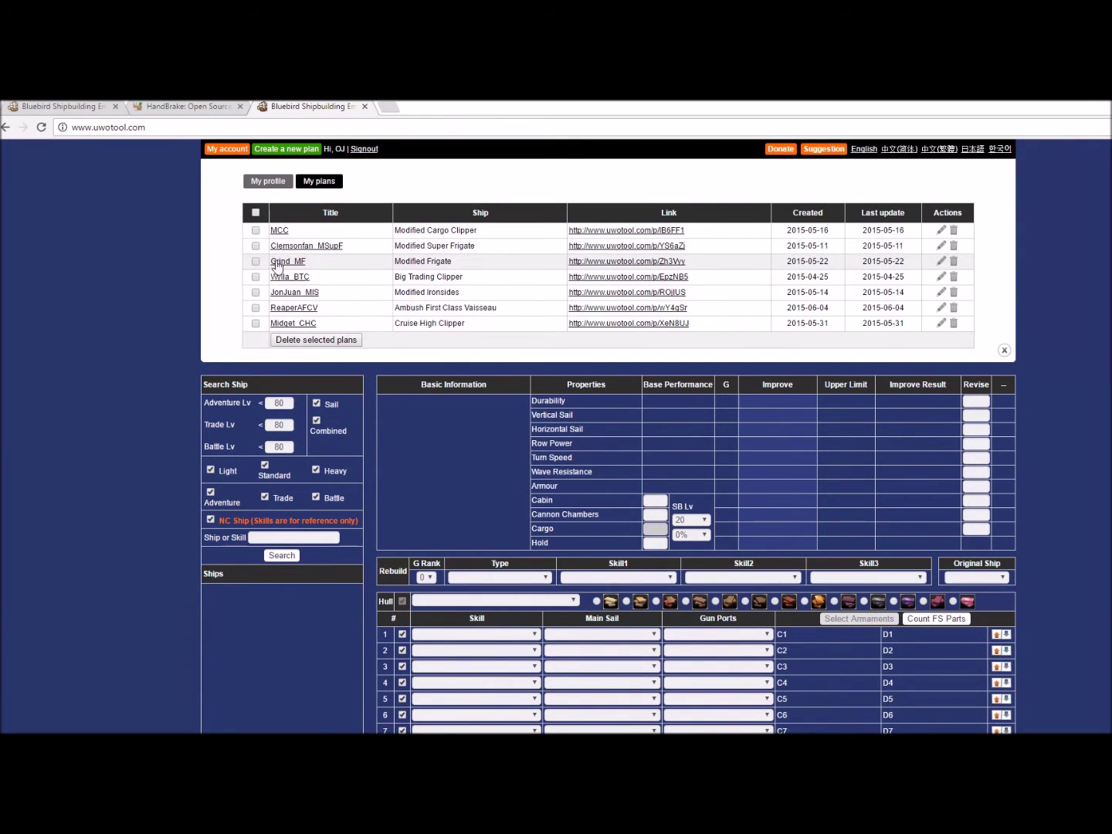
pyautogui.click(242, 149)
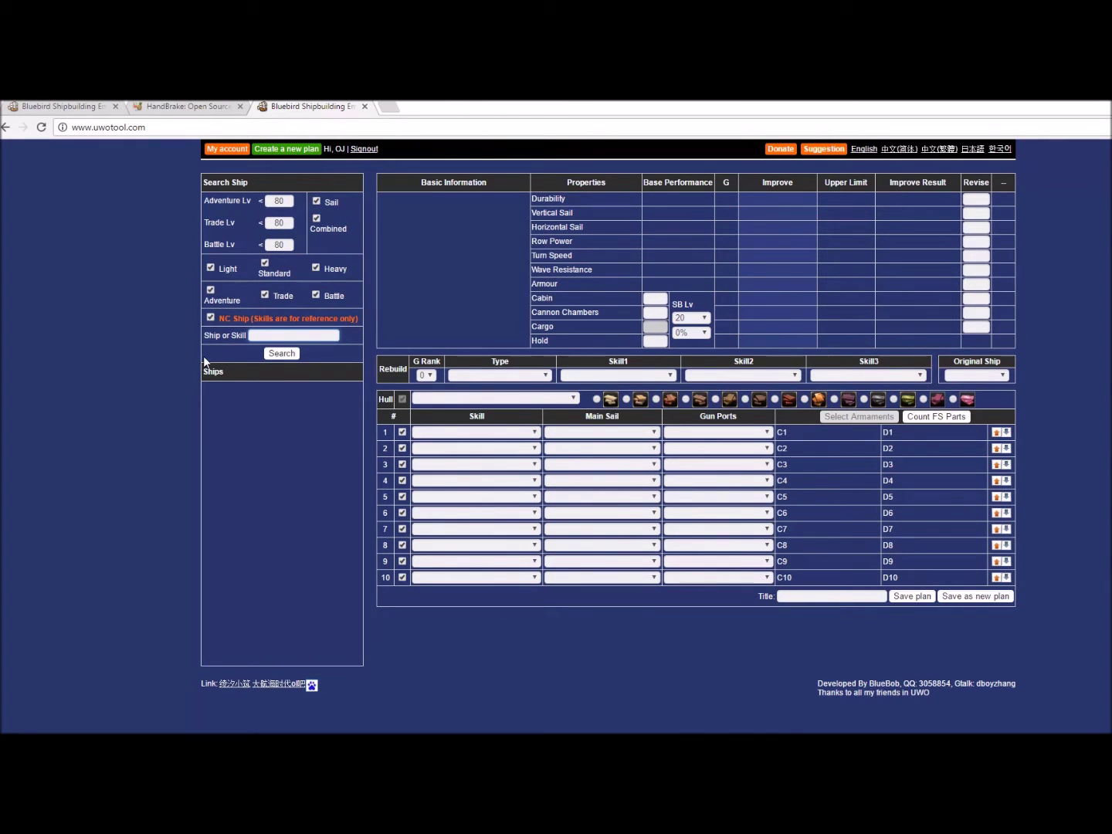
# - Search for the ship Light La Mort and clear the search term
pyautogui.write('Light La Mort')
pyautogui.click(280, 354)
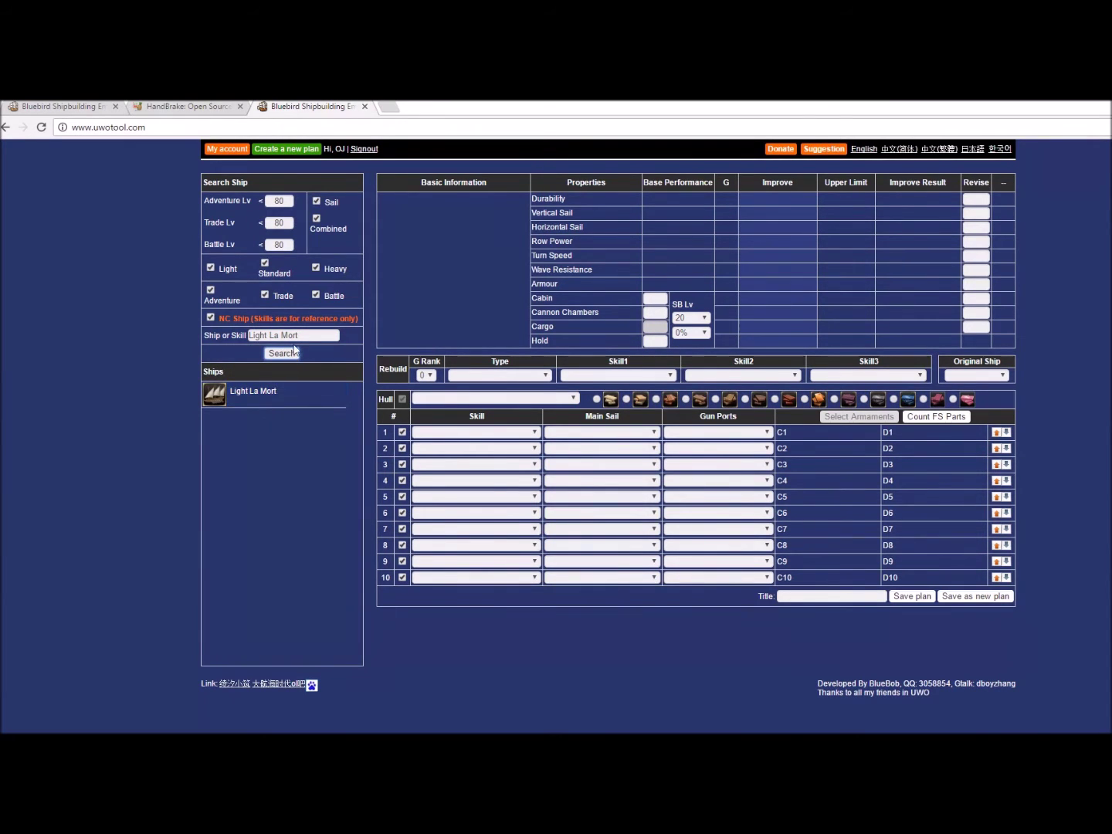
pyautogui.click(308, 343)
pyautogui.moveTo(308, 344); pyautogui.dragTo(216, 346)
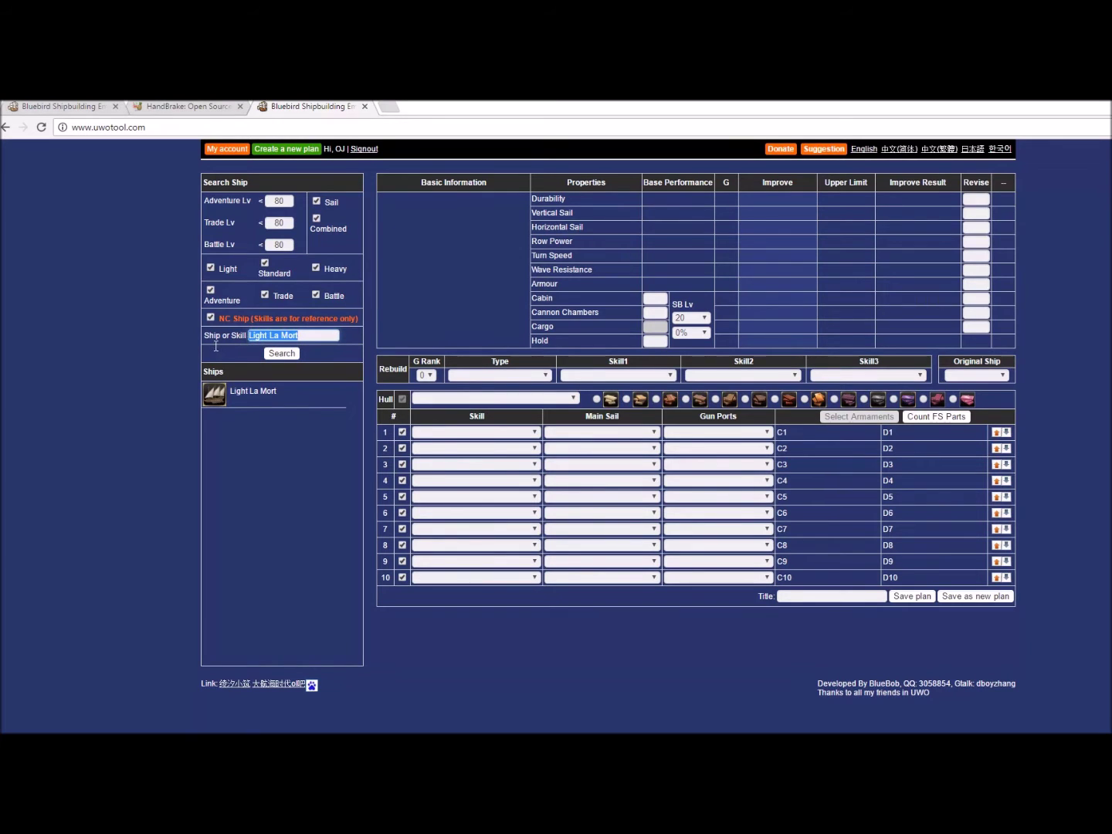
pyautogui.press('BackSpace')
# - Search for ships with battle level 65, excluding NC, Adventure, Trade and Combined ships, and load the Vaisseau
pyautogui.click(210, 316)
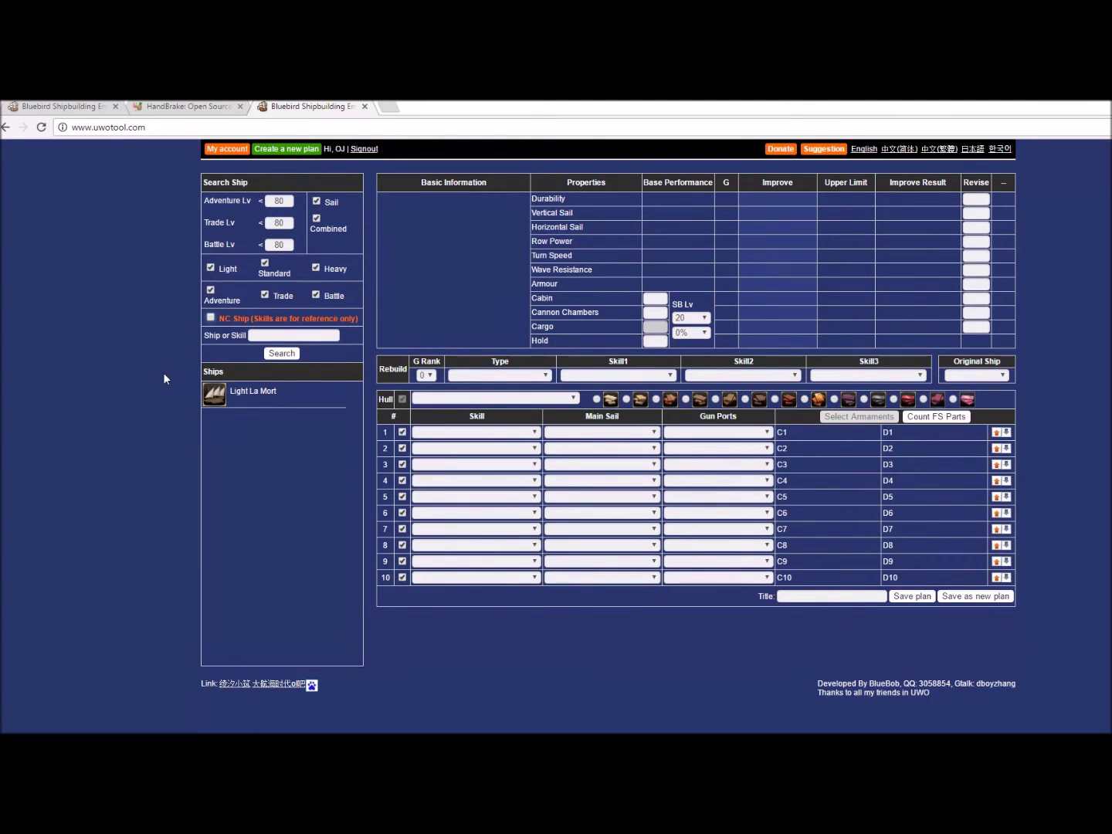
pyautogui.click(211, 288)
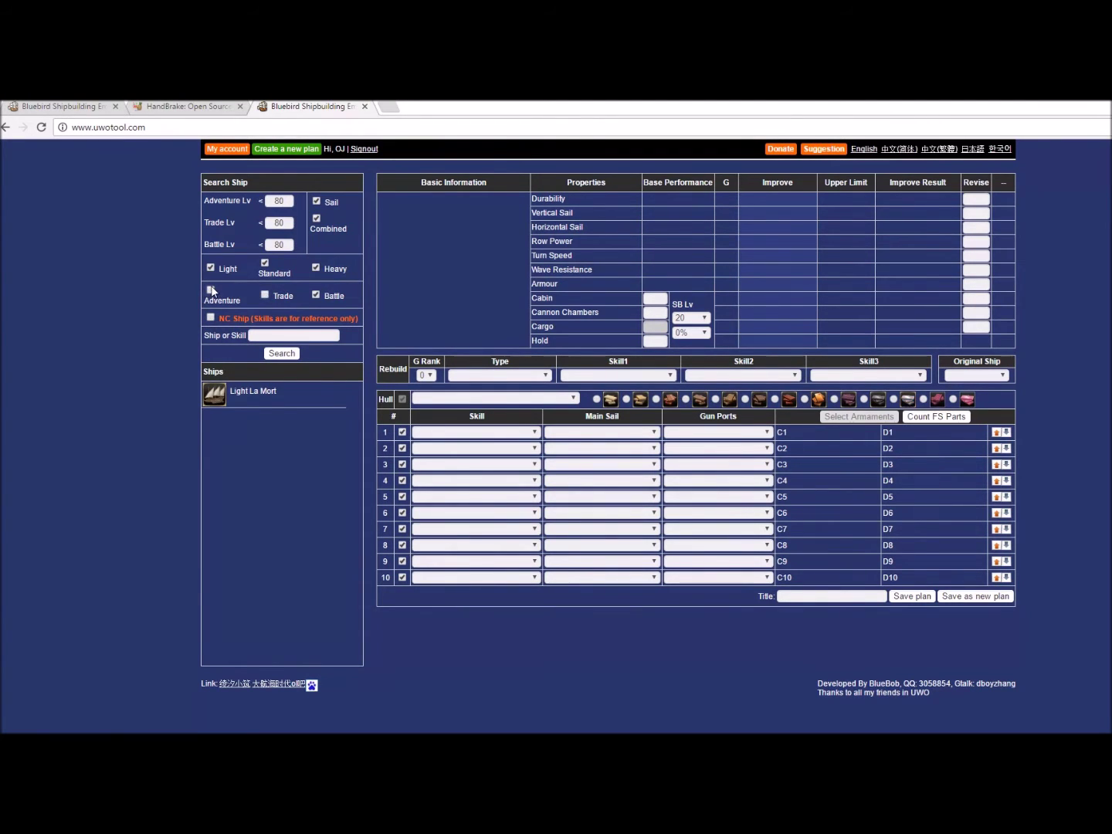
pyautogui.doubleClick(281, 247)
pyautogui.click(316, 219)
pyautogui.moveTo(293, 245); pyautogui.dragTo(272, 251)
pyautogui.write('65')
pyautogui.click(298, 356)
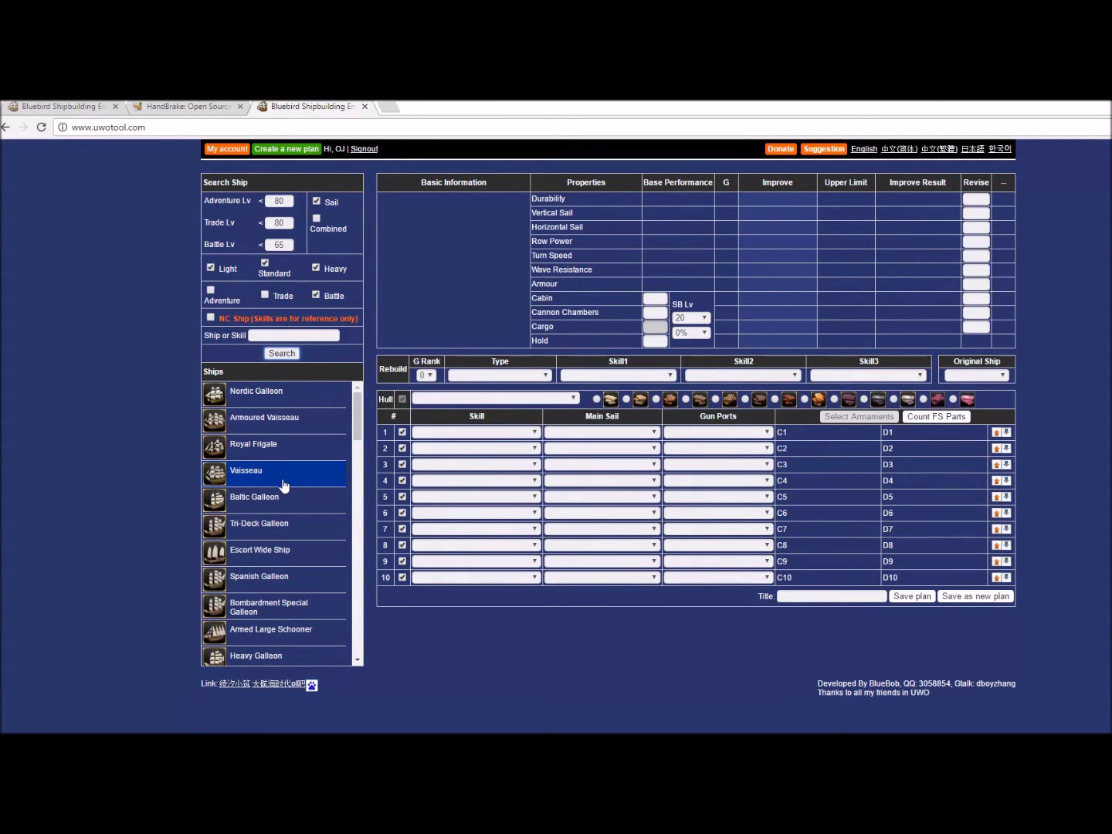
pyautogui.click(285, 476)
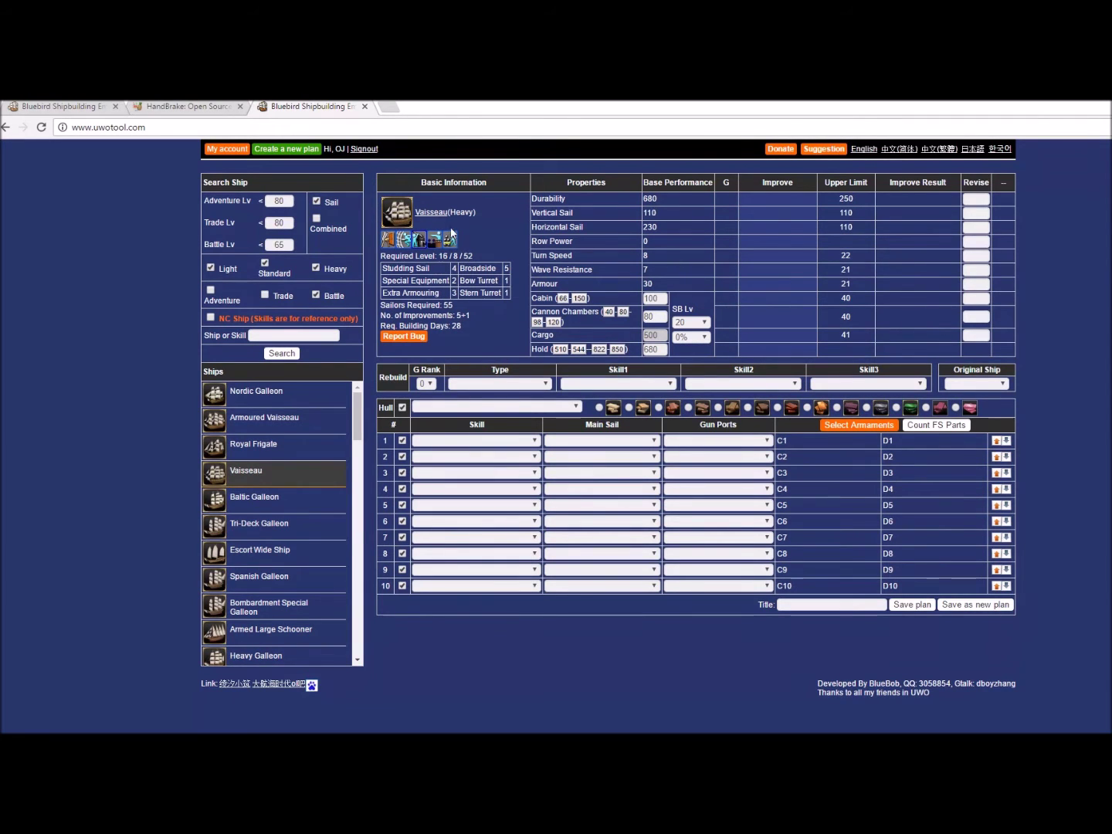
# - Examine the Vaisseau's basic information, including its name, required level, number of improvements and building days
pyautogui.moveTo(448, 213); pyautogui.dragTo(476, 213)
pyautogui.moveTo(470, 316); pyautogui.dragTo(457, 317)
pyautogui.click(467, 325)
pyautogui.doubleClick(463, 325)
pyautogui.click(470, 317)
pyautogui.doubleClick(473, 316)
pyautogui.doubleClick(470, 257)
pyautogui.click(478, 319)
# - Examine the Vaisseau's base durability, vertical and horizontal sail, and row power properties
pyautogui.moveTo(531, 203); pyautogui.dragTo(622, 207)
pyautogui.doubleClick(650, 199)
pyautogui.moveTo(533, 211); pyautogui.dragTo(587, 229)
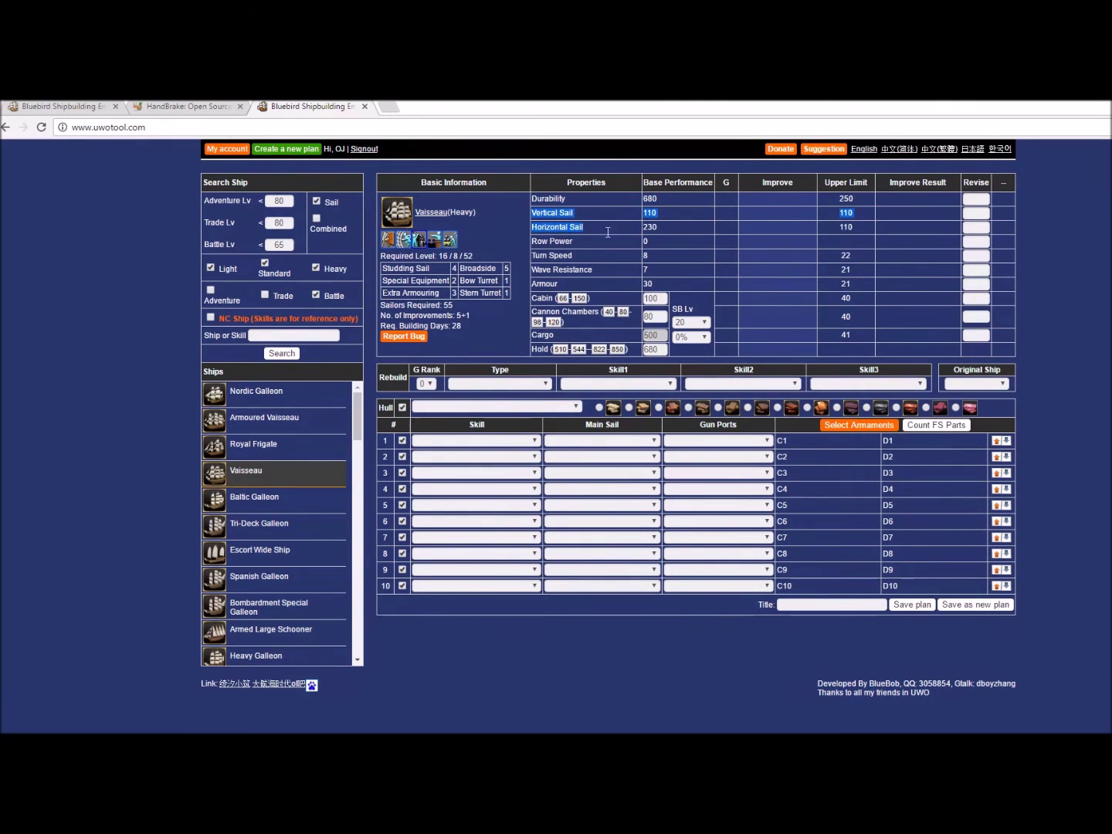
pyautogui.click(588, 247)
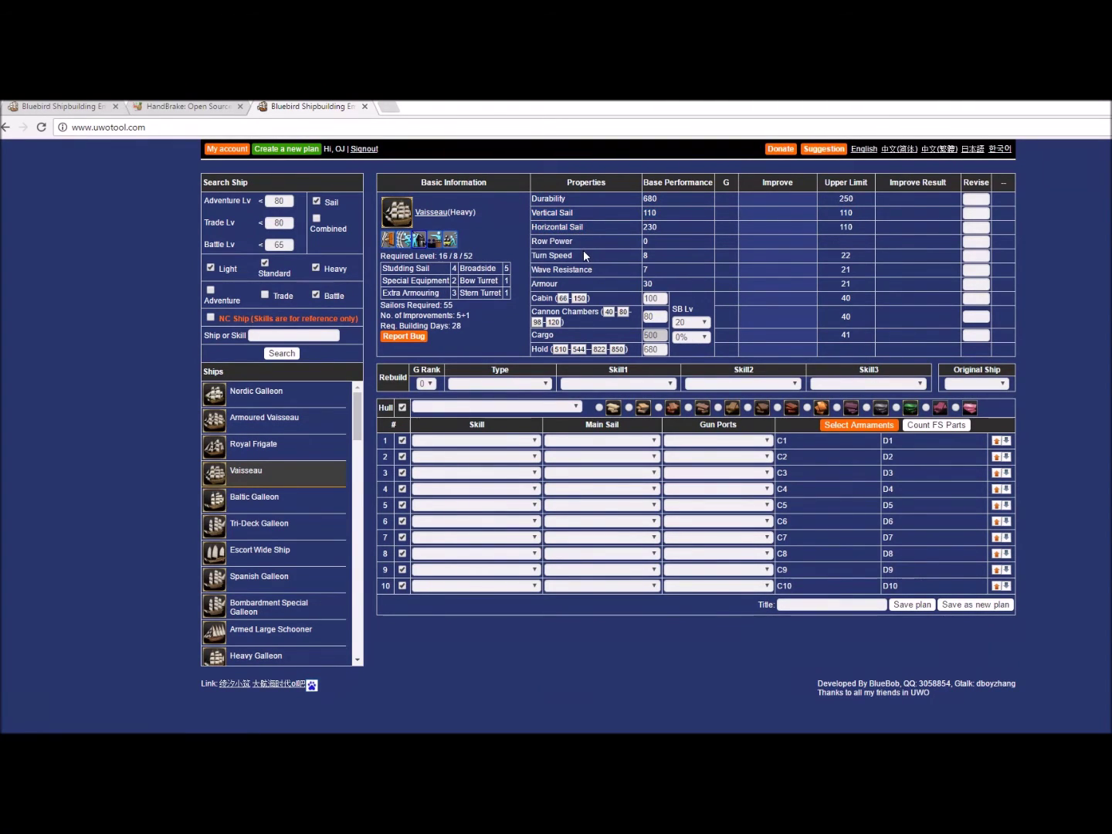
pyautogui.moveTo(532, 242); pyautogui.dragTo(662, 250)
# - Set the cabin to 150, cannon chambers to 98 and hold to 544, comparing the 510, 822 and 850 hold presets on the way
pyautogui.click(581, 299)
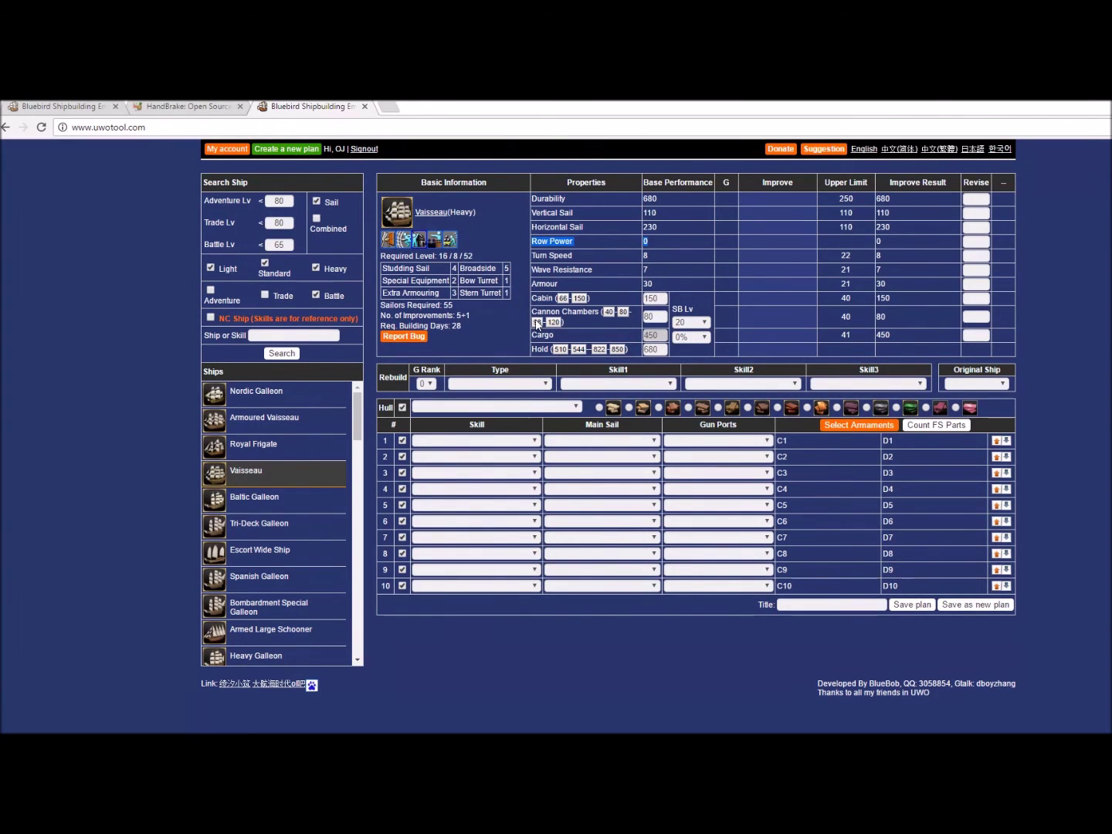
pyautogui.click(536, 321)
pyautogui.doubleClick(654, 350)
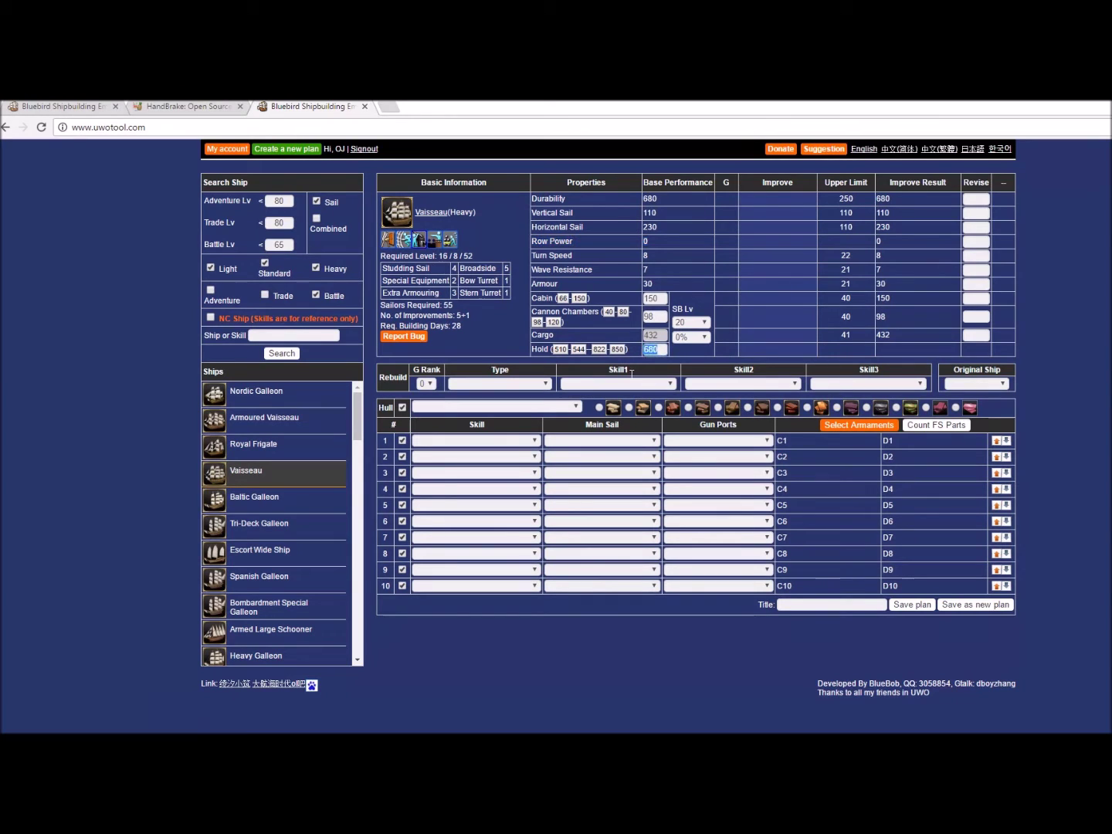
pyautogui.click(557, 350)
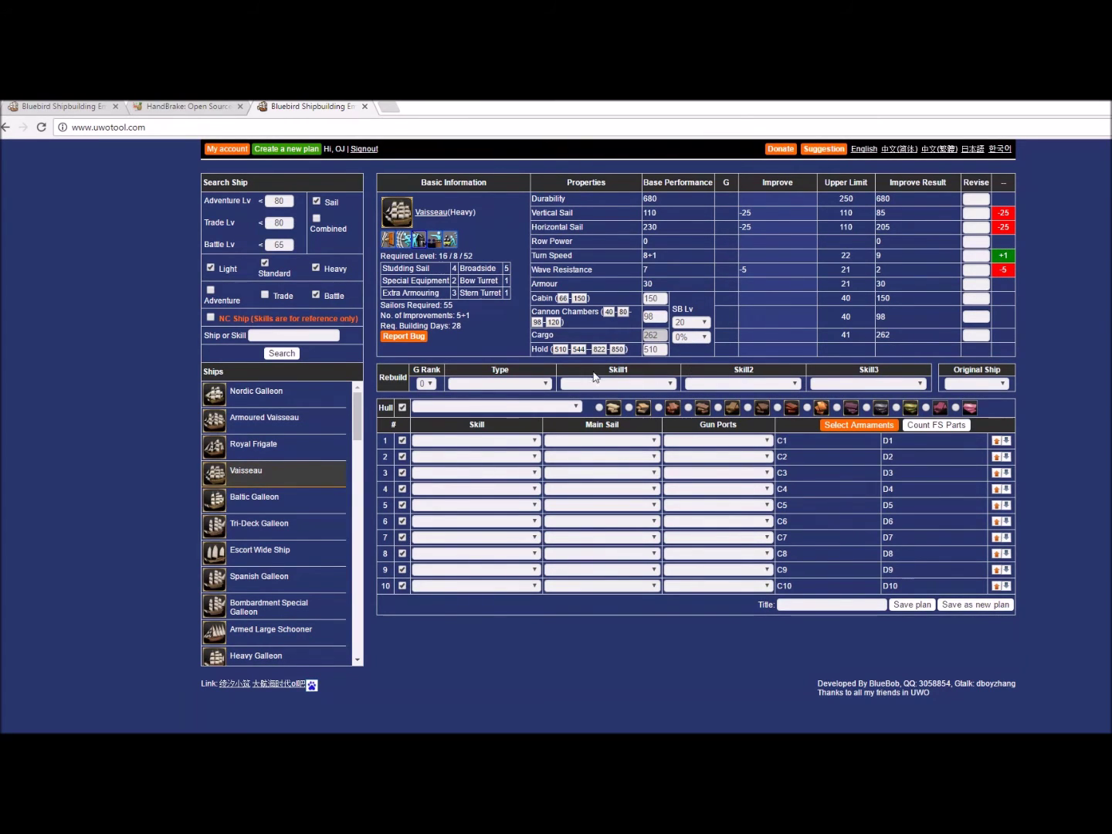
pyautogui.click(580, 350)
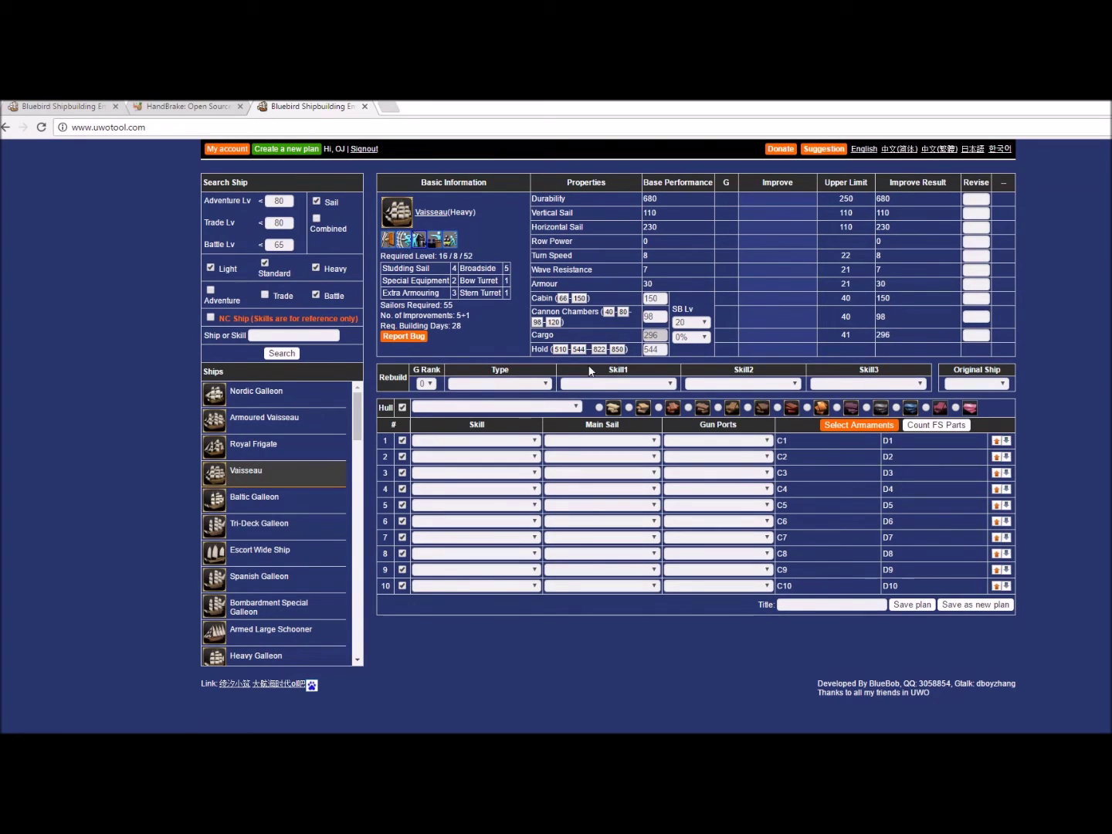
pyautogui.click(600, 350)
pyautogui.click(618, 349)
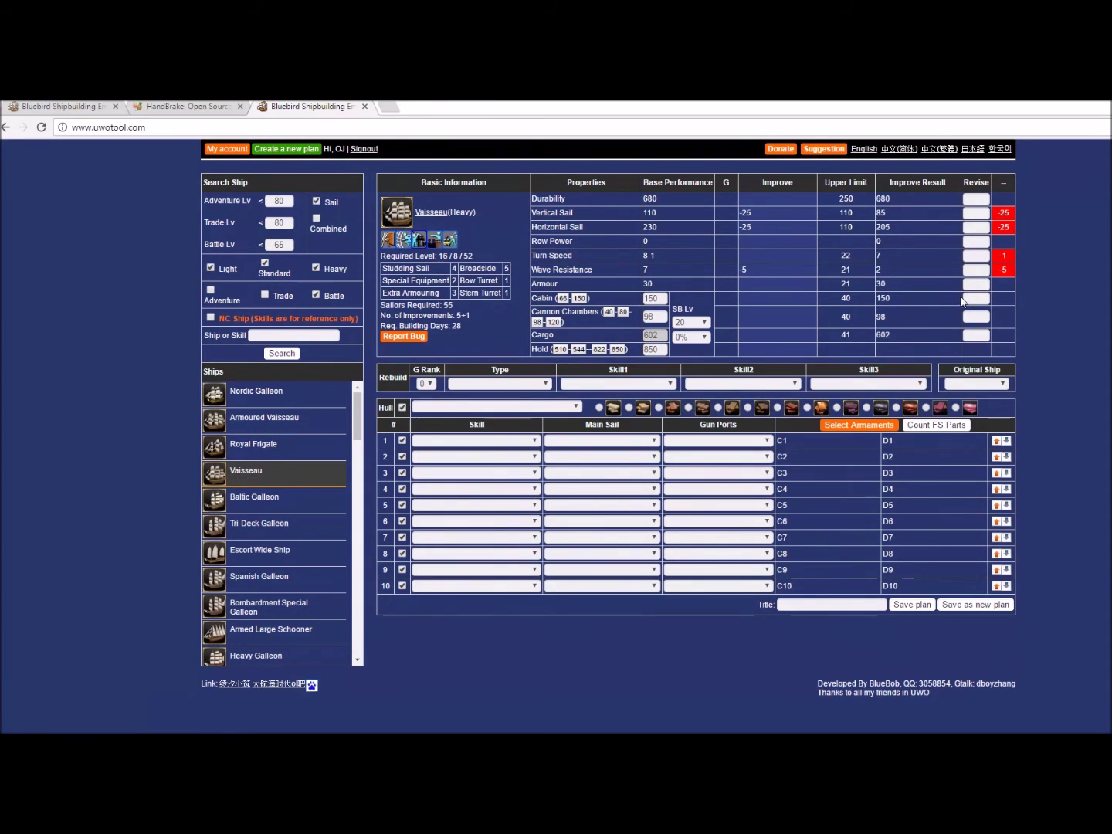
pyautogui.click(580, 349)
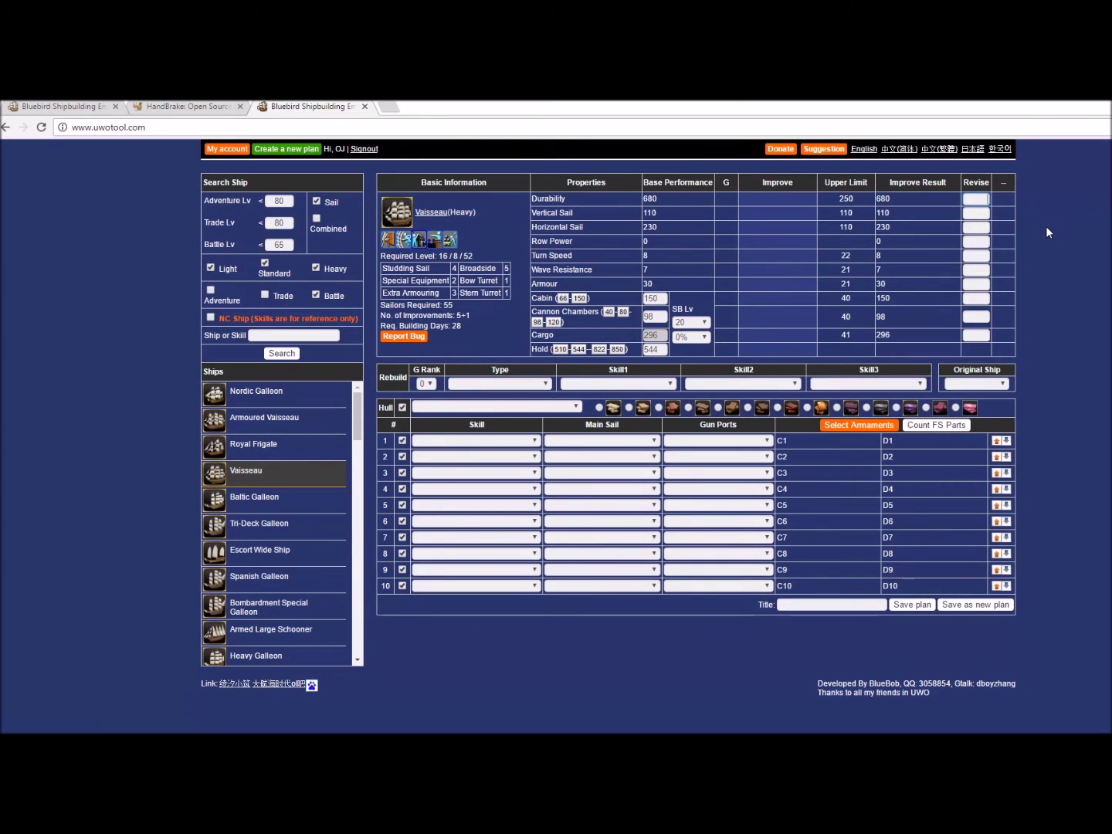
# - Try durability revisions of 10 and -10, clearing the revision value each time
pyautogui.write('10')
pyautogui.press('BackSpace')
pyautogui.press('BackSpace')
pyautogui.press('BackSpace')
pyautogui.write('-10')
pyautogui.press('BackSpace')
pyautogui.press('BackSpace')
pyautogui.press('BackSpace')
# - Set the rebuild to G Rank 3 with the Battle Ship type
pyautogui.click(431, 384)
pyautogui.click(428, 428)
pyautogui.click(531, 384)
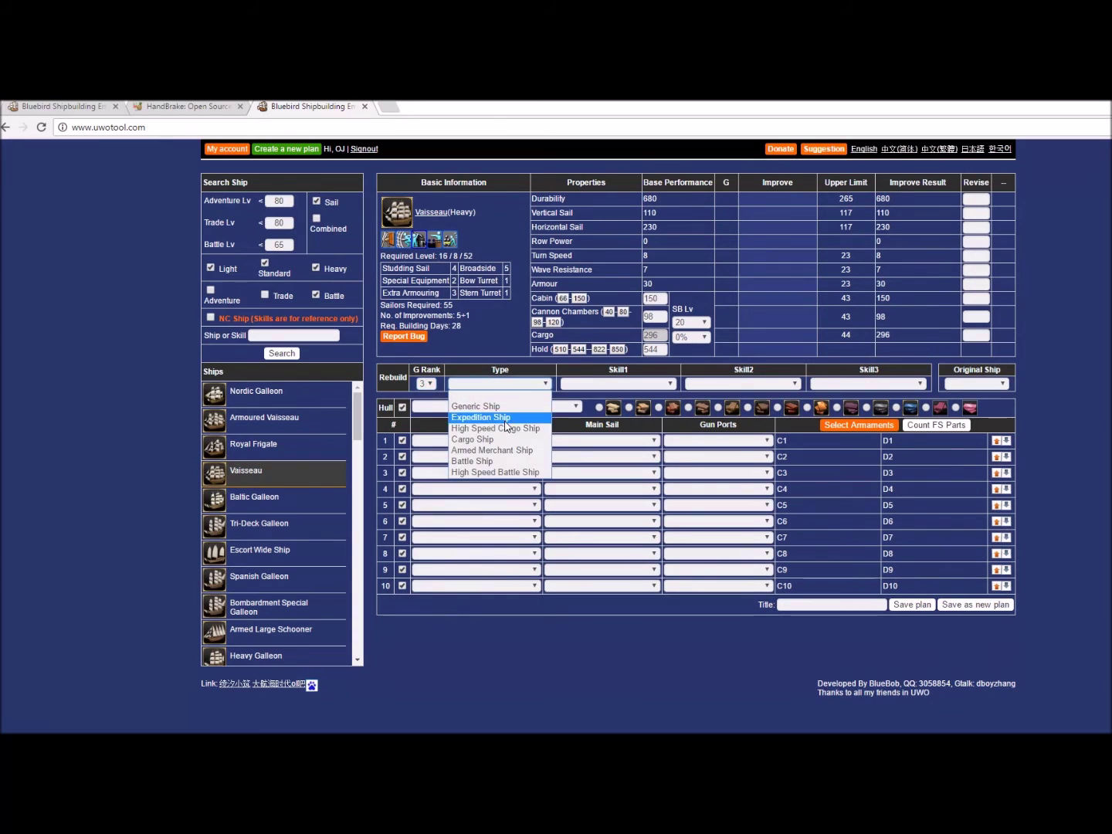
pyautogui.click(495, 462)
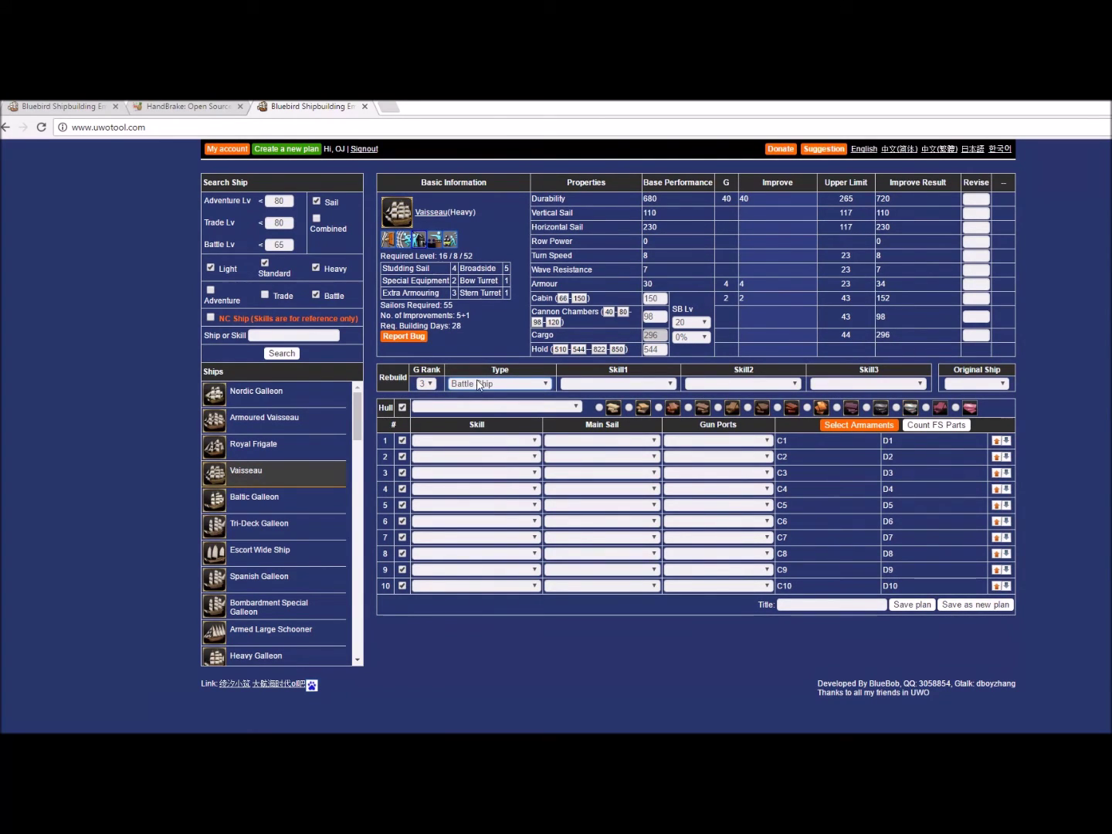
# - Choose Durability Improvement as the first rebuild skill and Armour Improvement as the second
pyautogui.click(670, 387)
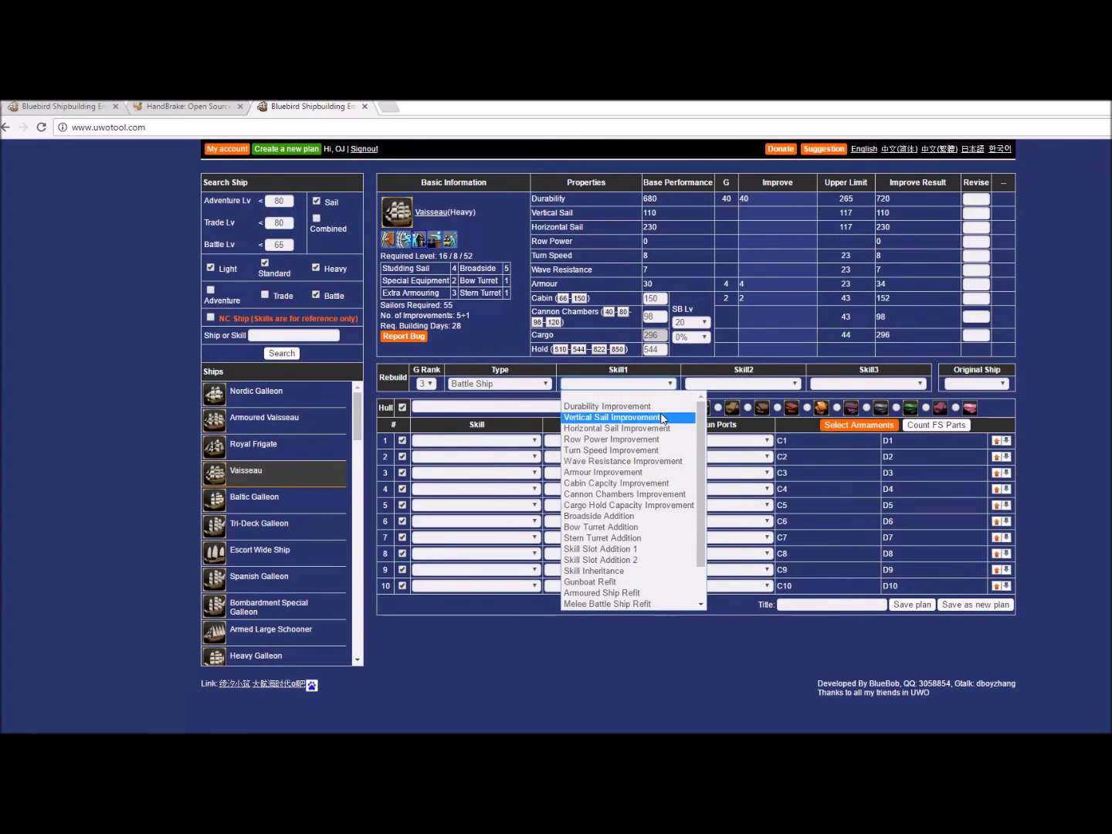
pyautogui.click(661, 407)
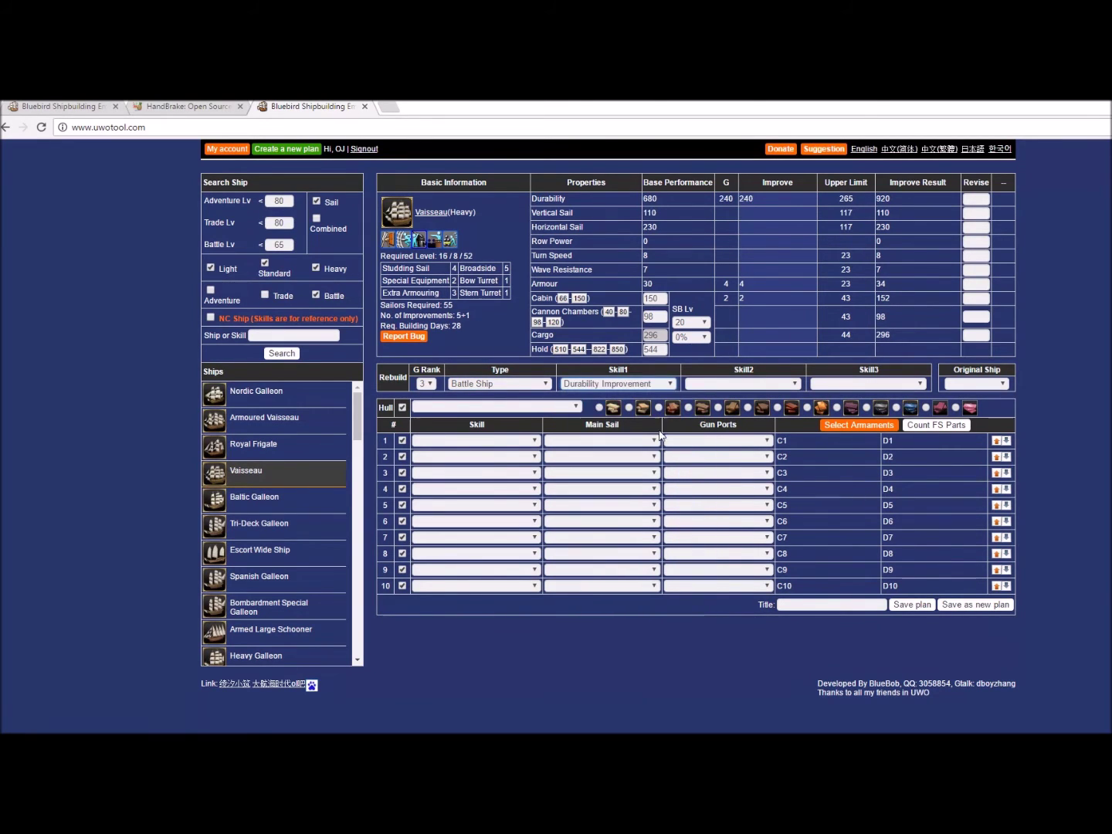
pyautogui.click(796, 384)
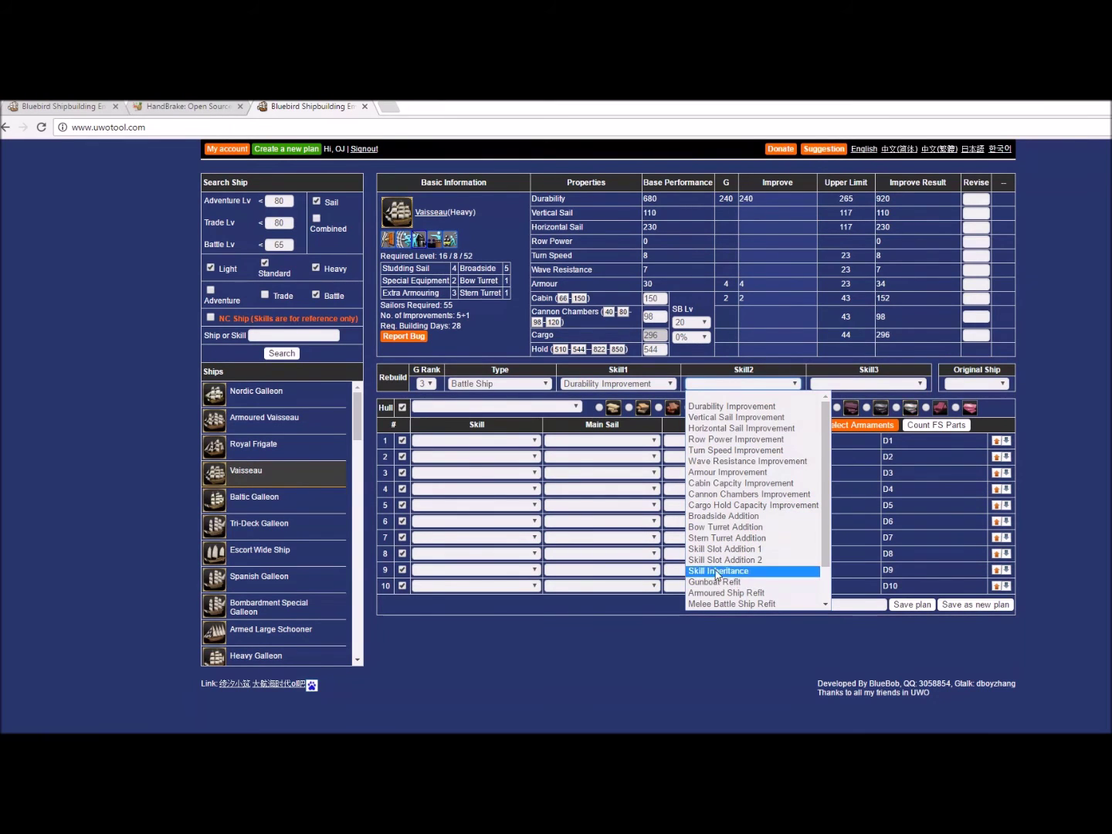
pyautogui.click(727, 472)
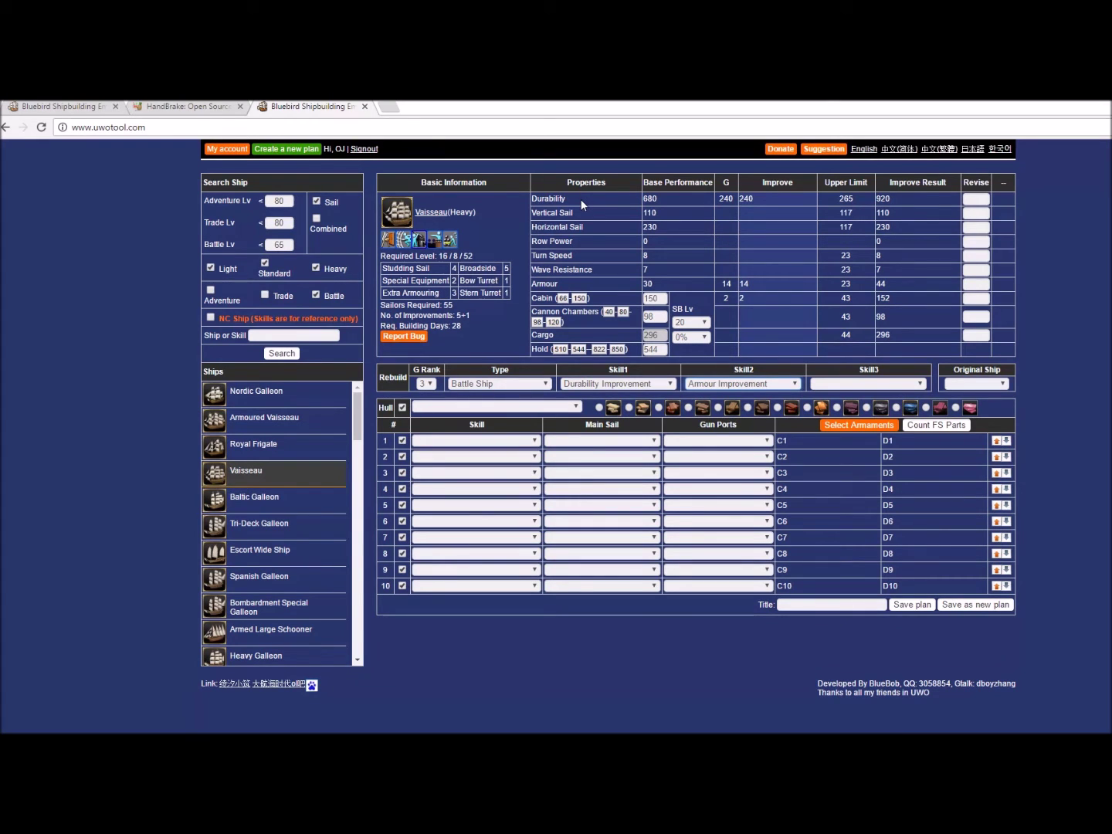
# - Fit the Official Large 3 decked hull - Military Use and check the base durability
pyautogui.click(577, 407)
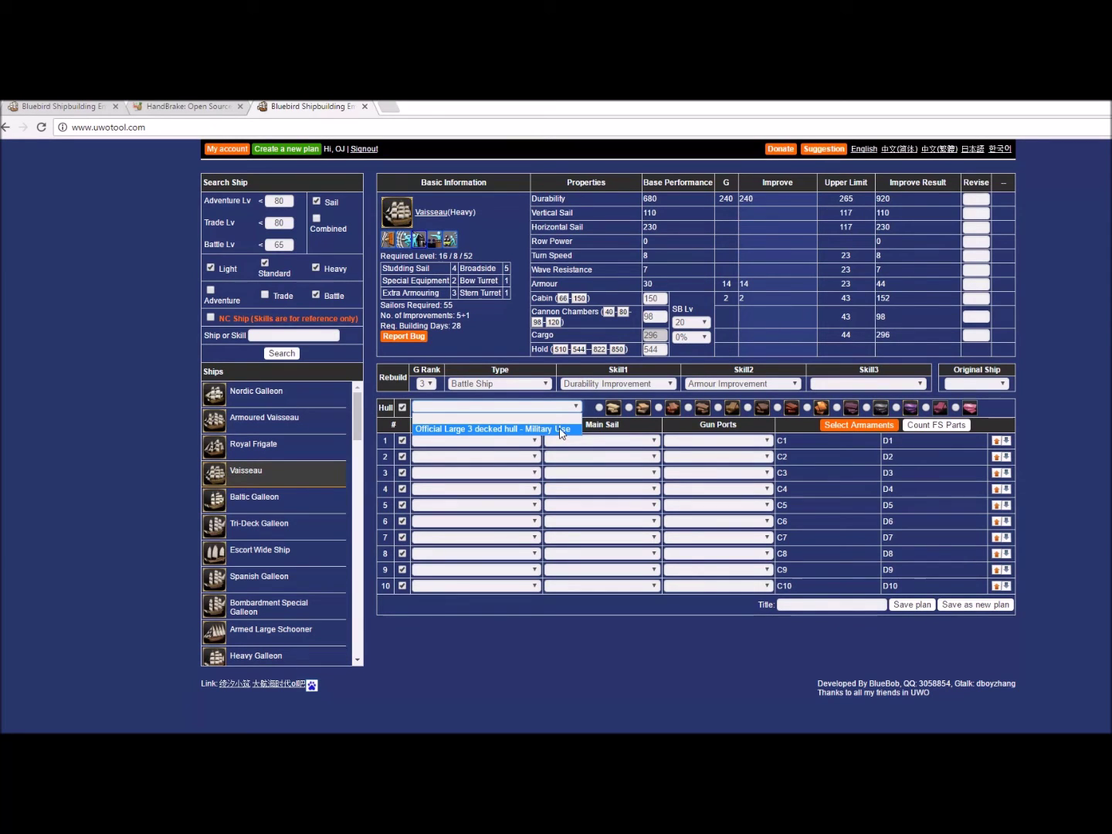
pyautogui.click(560, 432)
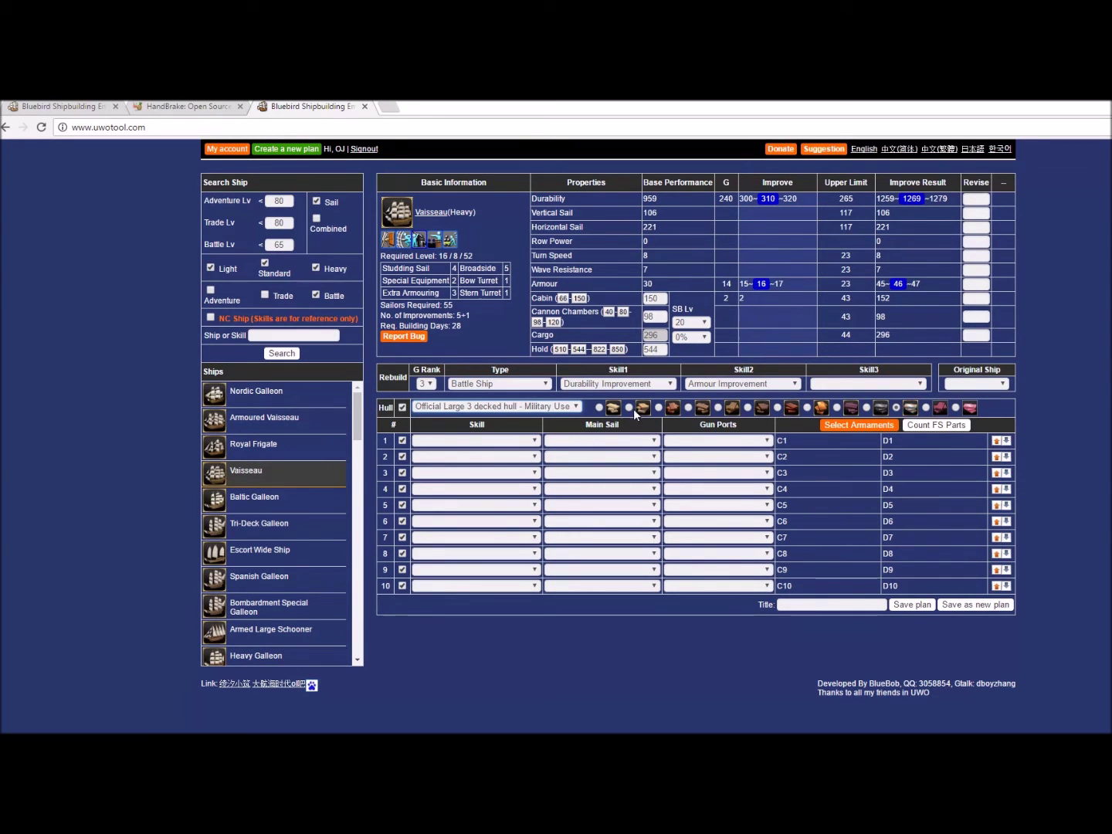
pyautogui.doubleClick(666, 204)
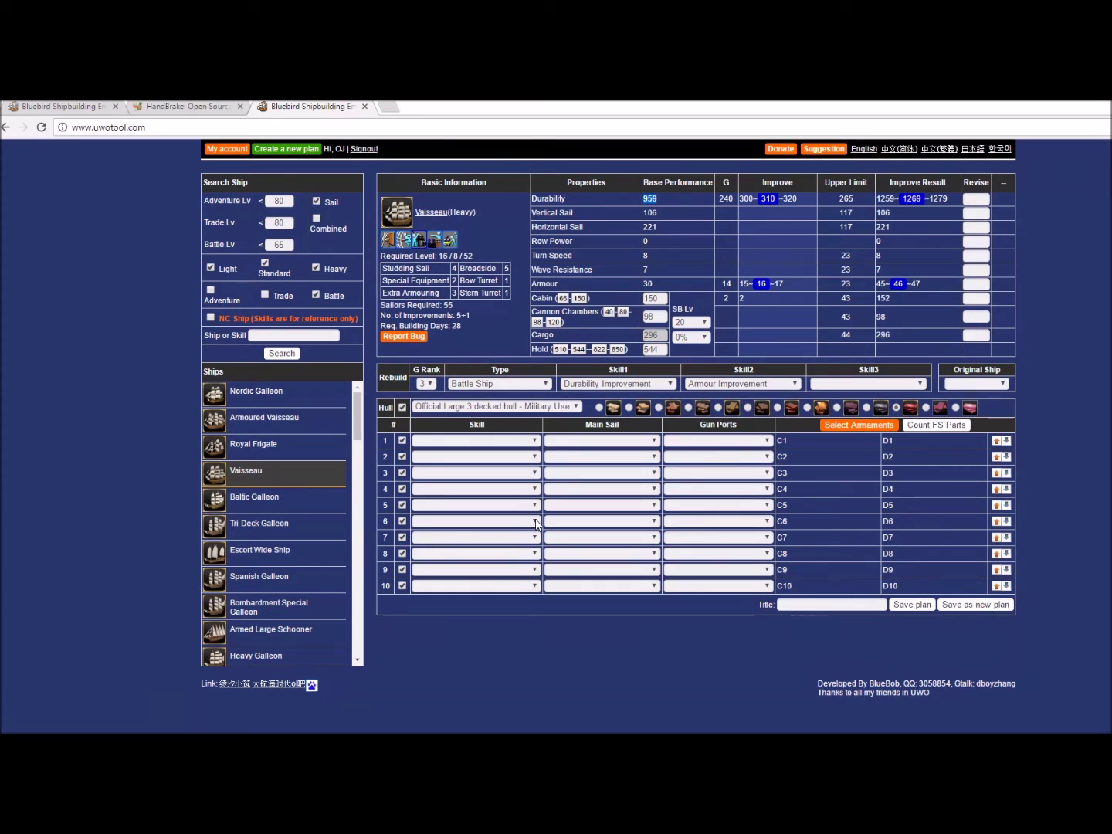
# - Assign Attack prevention net to improvement 6 and Intensive charge to improvement 5, and choose Heavy bombing as the Original Ship skill
pyautogui.click(534, 523)
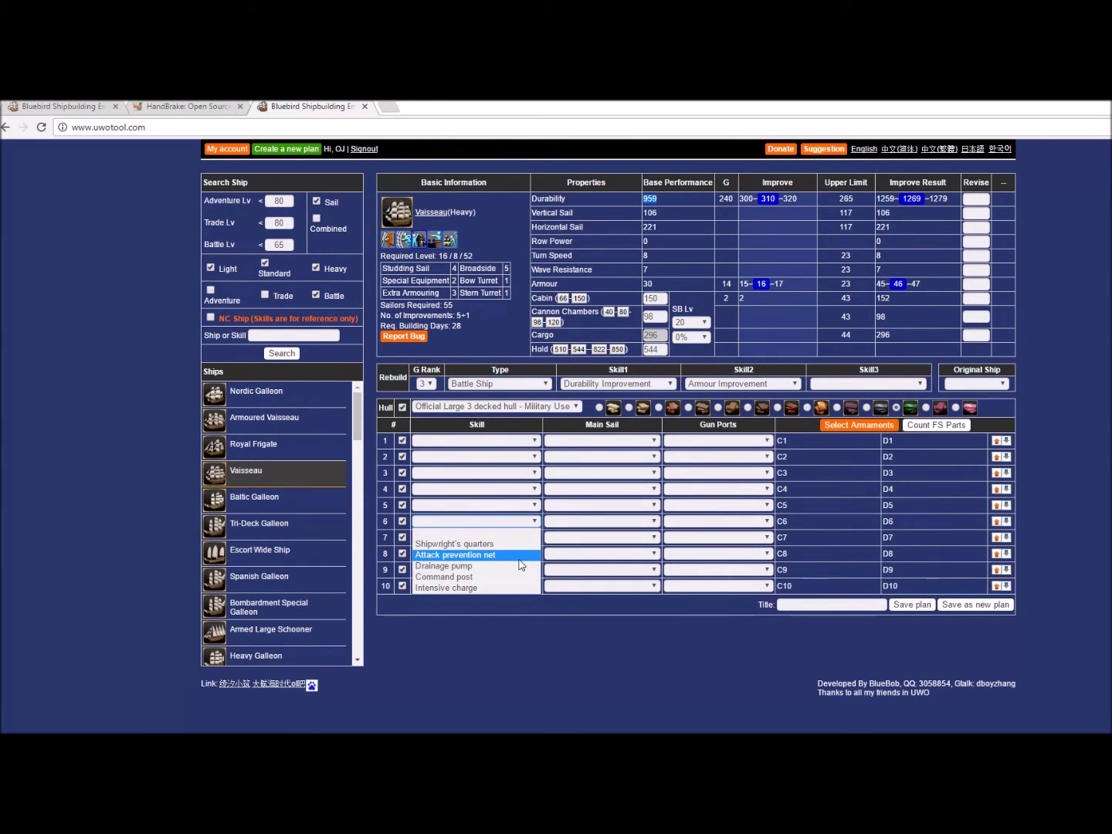
pyautogui.click(518, 555)
pyautogui.click(537, 505)
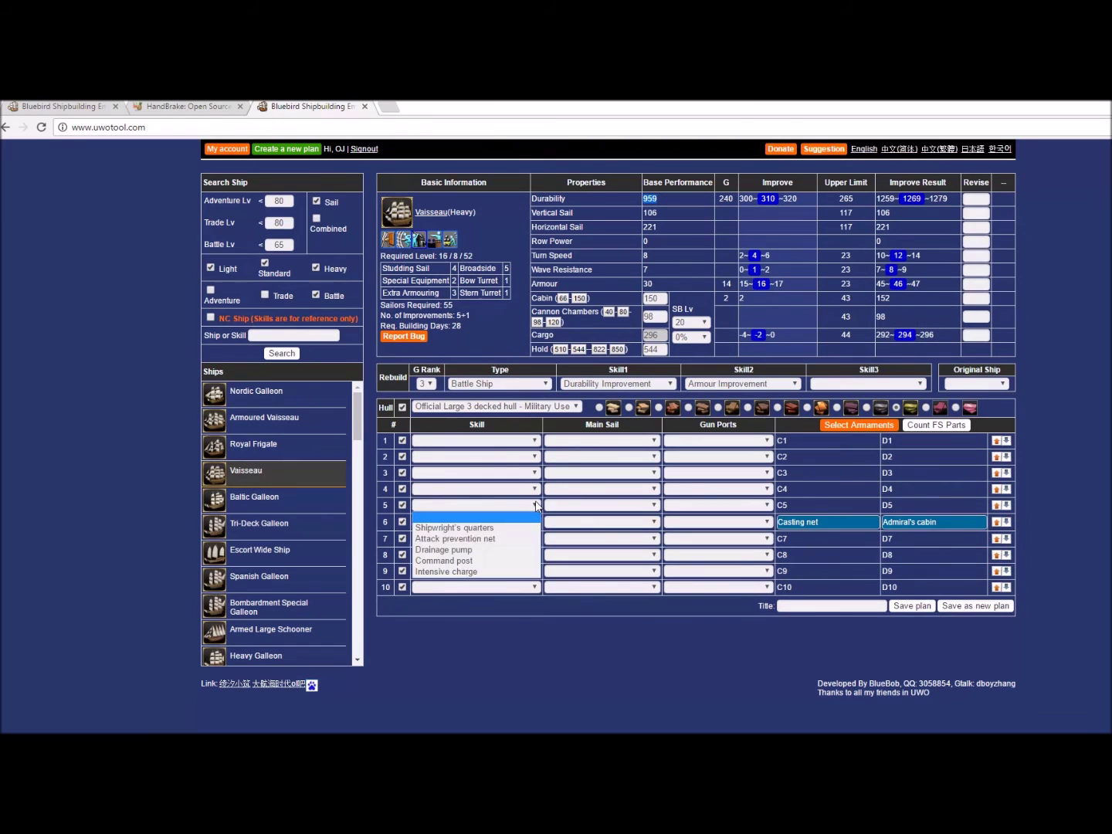
pyautogui.click(524, 574)
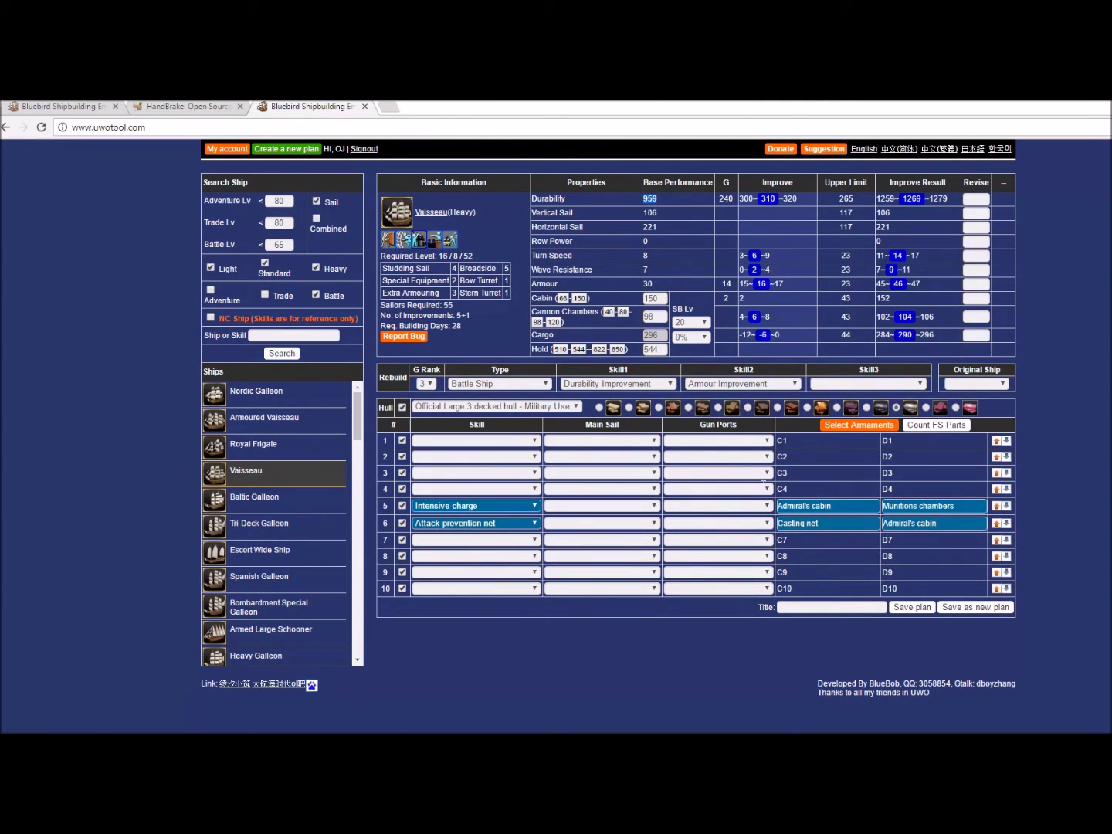
pyautogui.click(1005, 386)
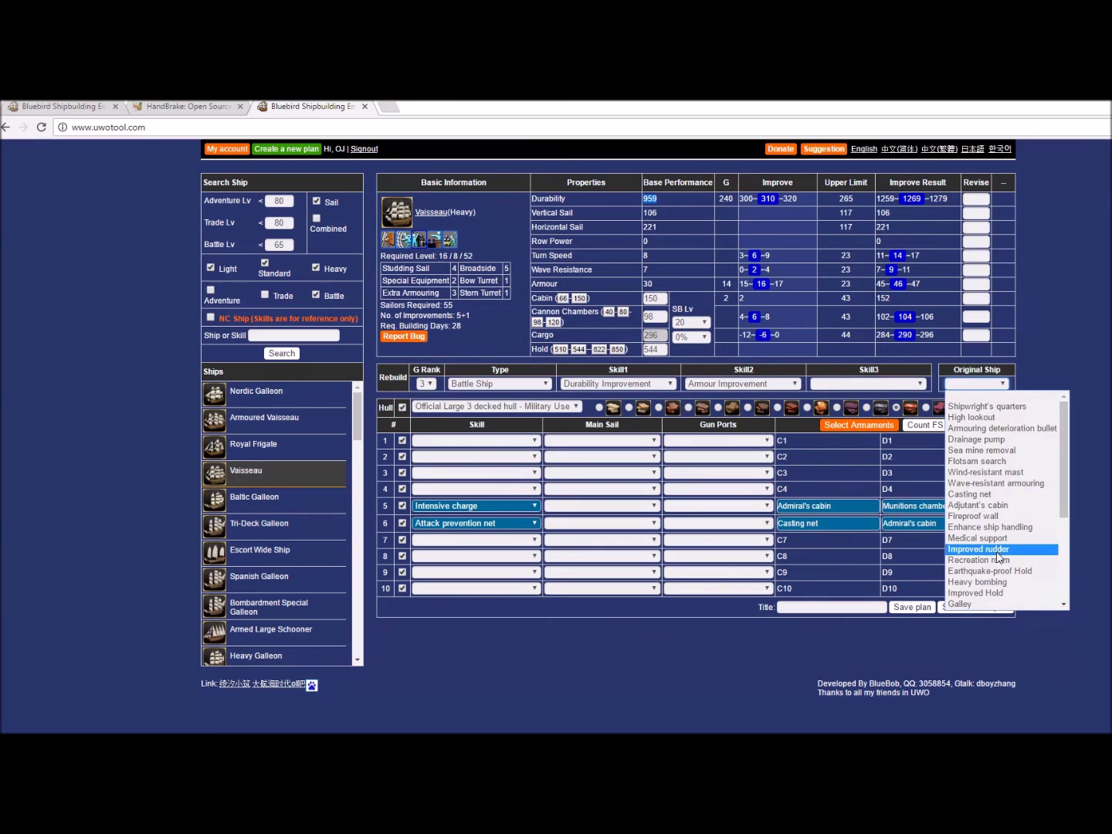
pyautogui.click(999, 582)
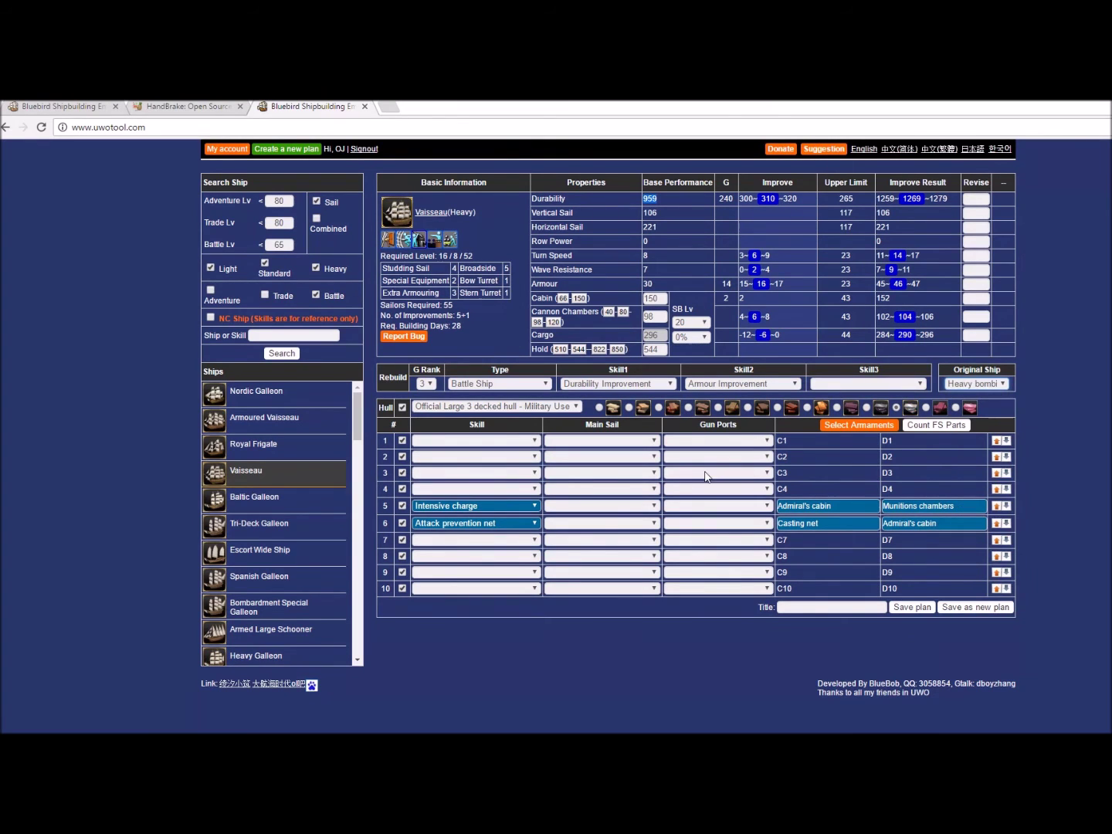
# - Review the main sail options for improvement 1 and the improvement ranges for turn speed and wave resistance
pyautogui.click(655, 444)
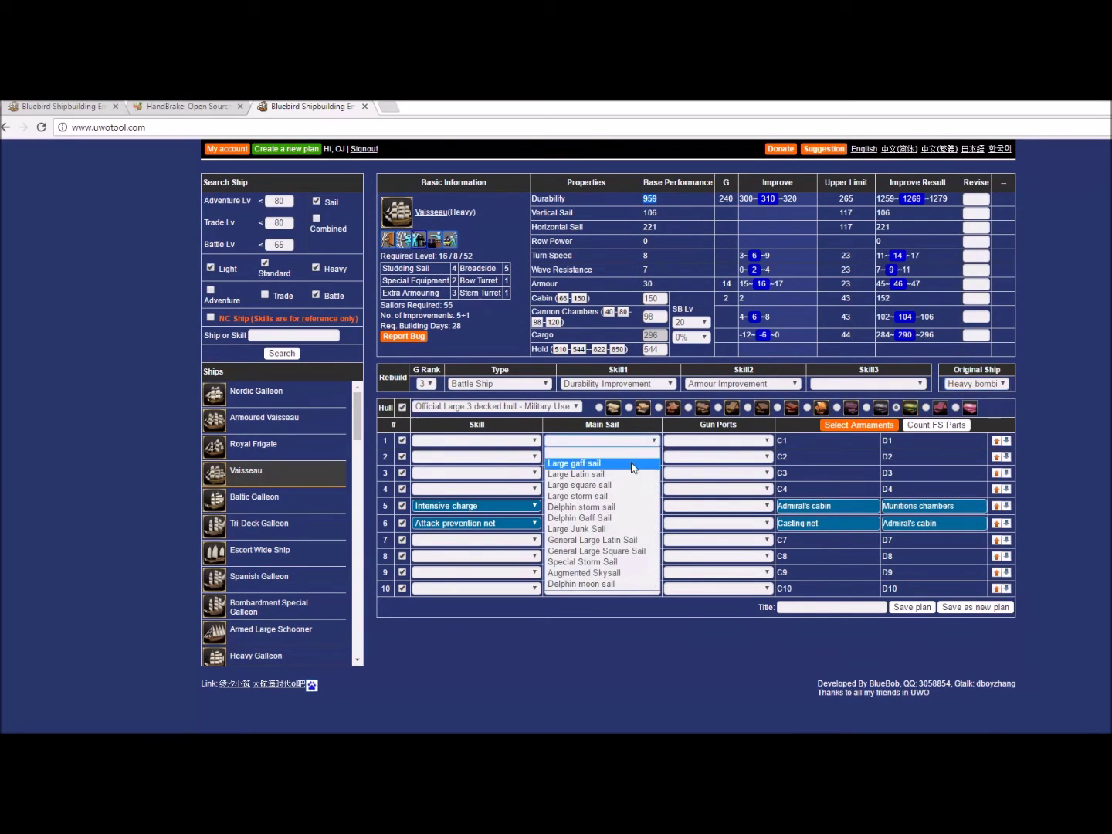
pyautogui.press('Escape')
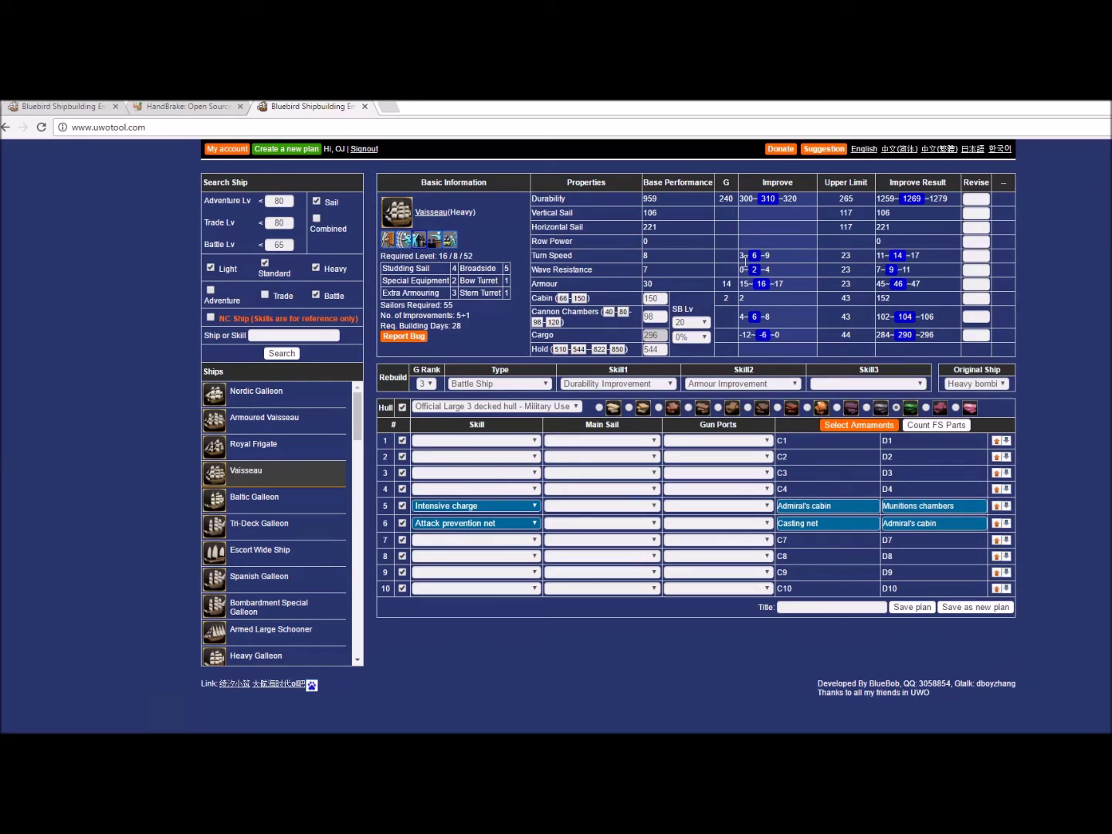
pyautogui.moveTo(742, 256); pyautogui.dragTo(775, 262)
pyautogui.click(775, 268)
pyautogui.doubleClick(754, 269)
pyautogui.click(769, 269)
# - Set the main sails of improvements 1, 2 and 3 to Large Latin sail, Large square sail and Large Latin sail
pyautogui.click(657, 440)
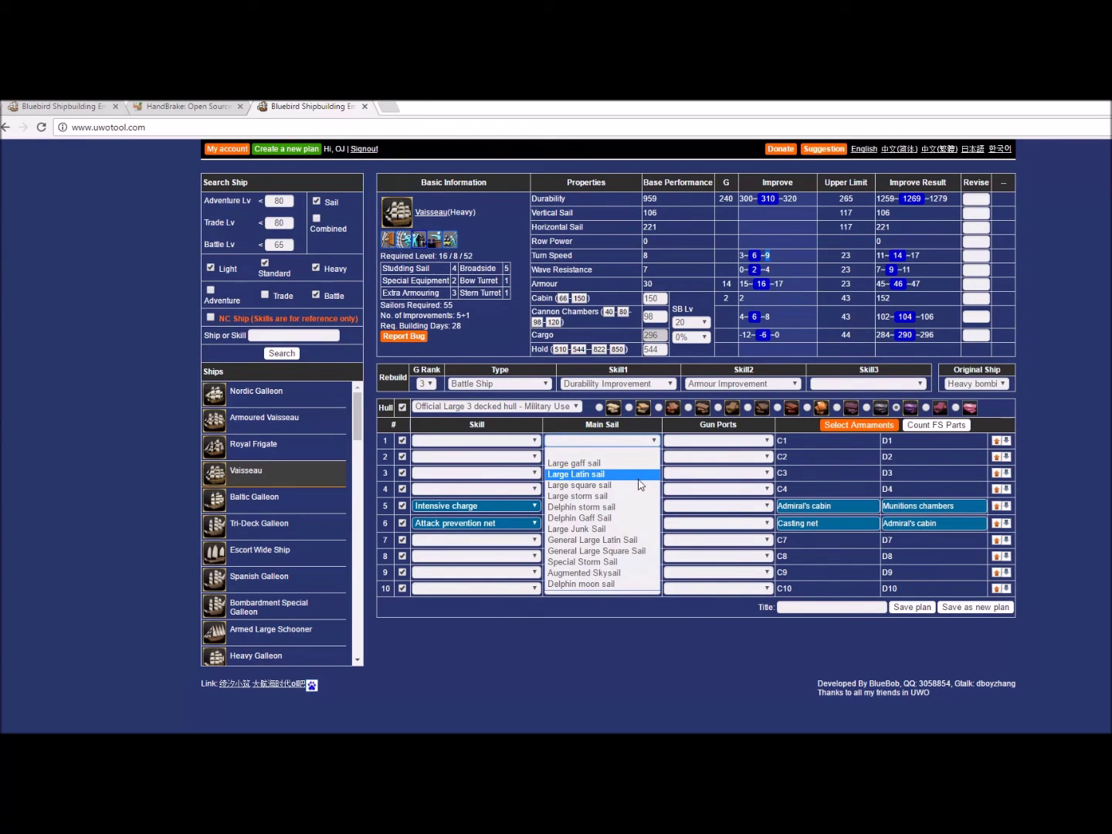
pyautogui.click(641, 476)
pyautogui.click(649, 455)
pyautogui.click(649, 501)
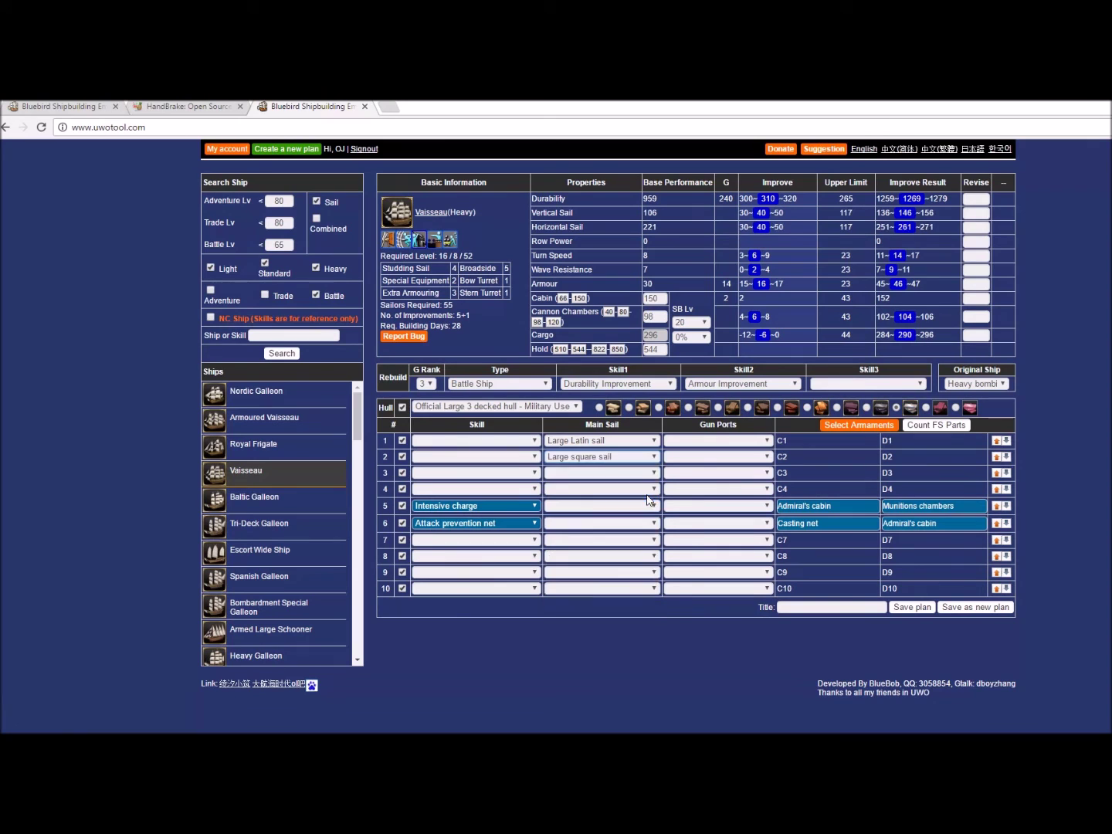
pyautogui.click(649, 474)
pyautogui.click(651, 507)
# - Set the main sails of improvements 4, 5 and 6 to Large square, Large Latin and Large square sail, and check the improvement ranges
pyautogui.click(652, 490)
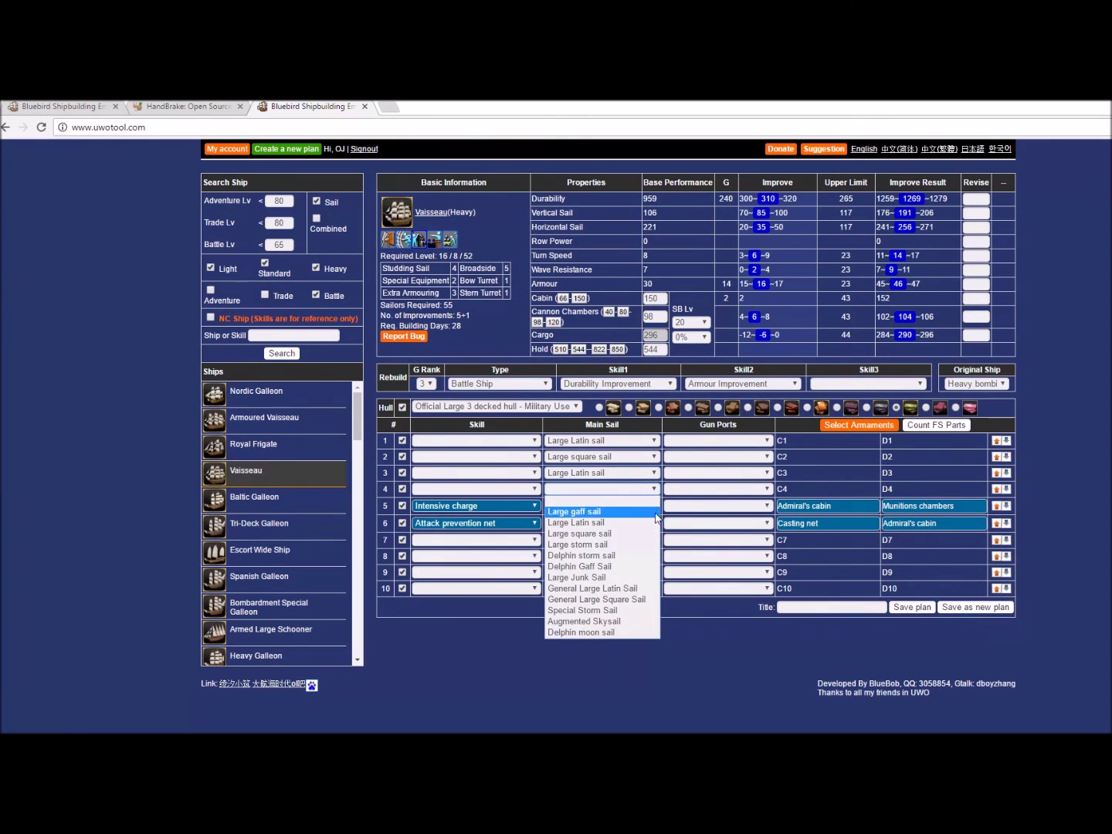
pyautogui.click(651, 533)
pyautogui.click(651, 506)
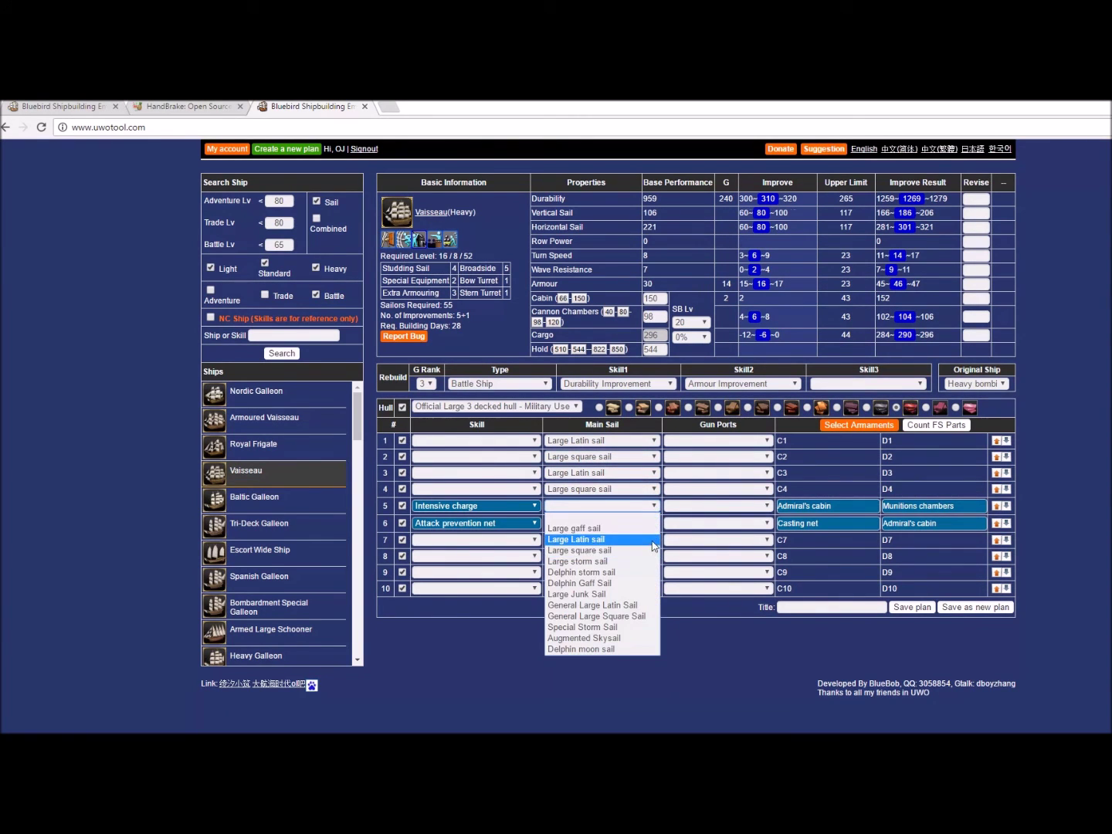
pyautogui.click(653, 539)
pyautogui.click(662, 524)
pyautogui.click(657, 568)
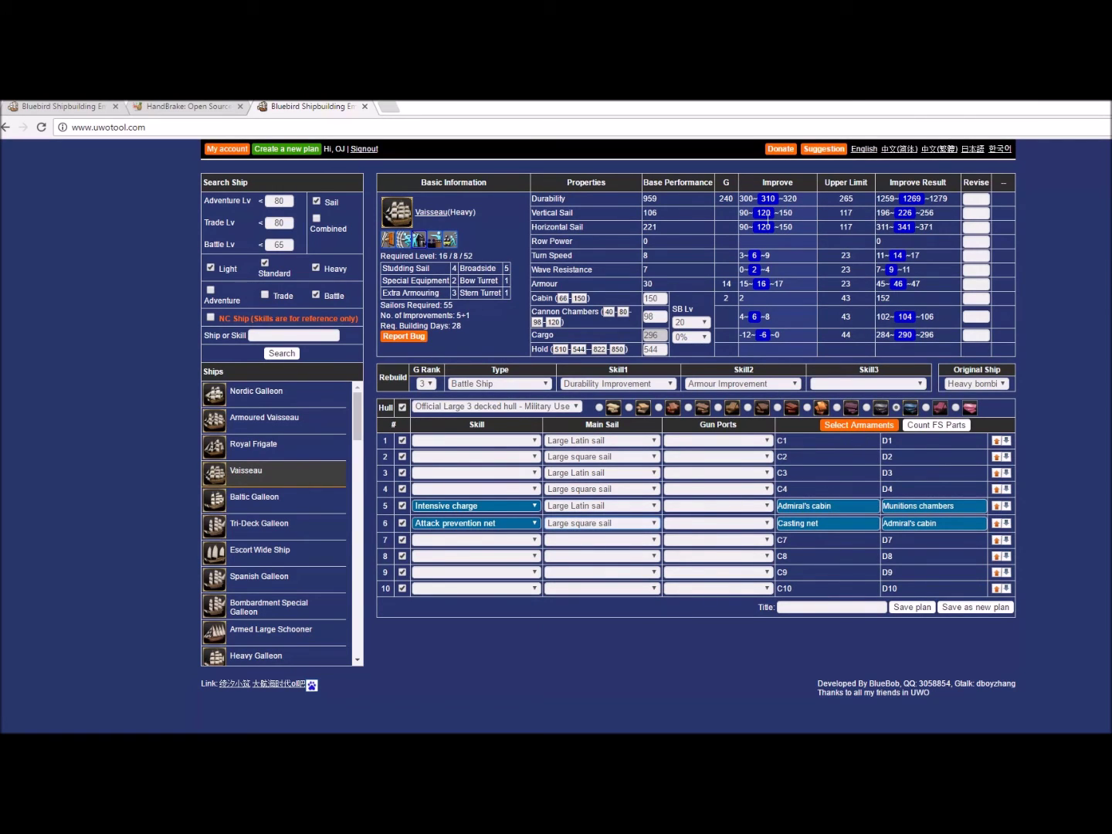
pyautogui.doubleClick(769, 199)
pyautogui.click(781, 207)
# - Sort the armaments by wave resistance and assign Traverse rope to slots C1 through C4
pyautogui.click(871, 428)
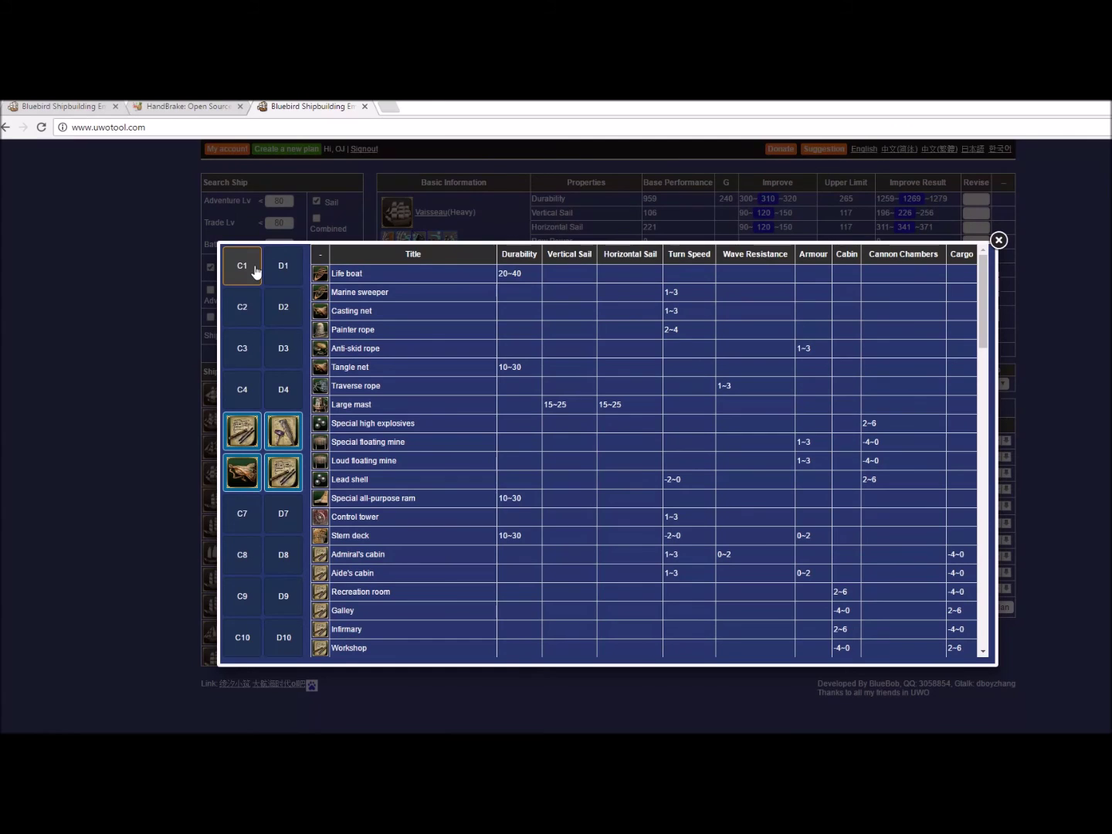
pyautogui.click(348, 386)
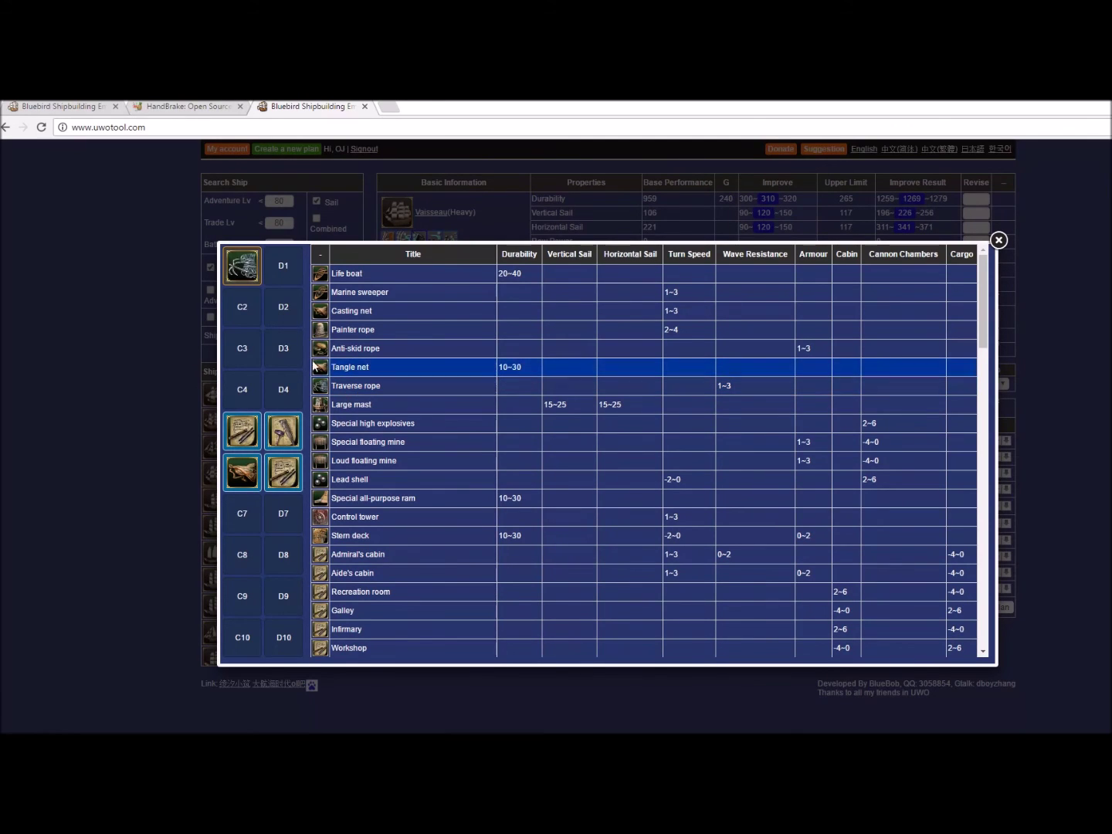
pyautogui.click(770, 258)
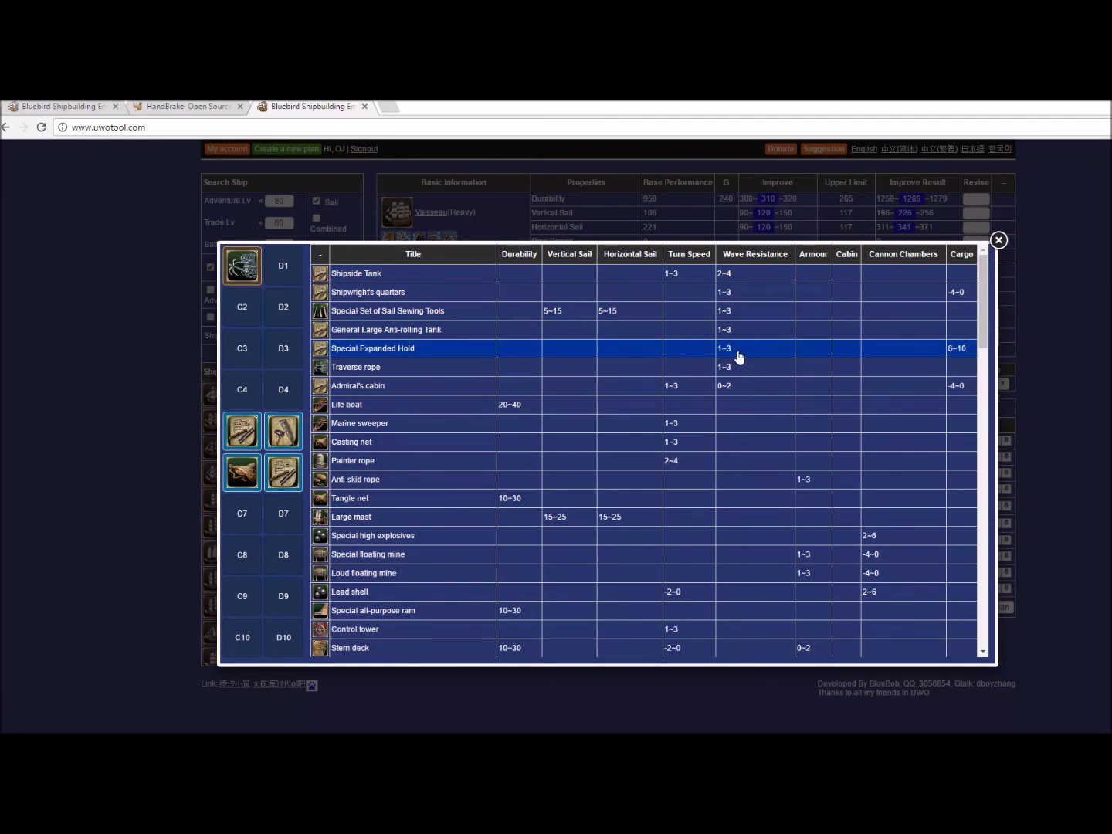
pyautogui.click(232, 309)
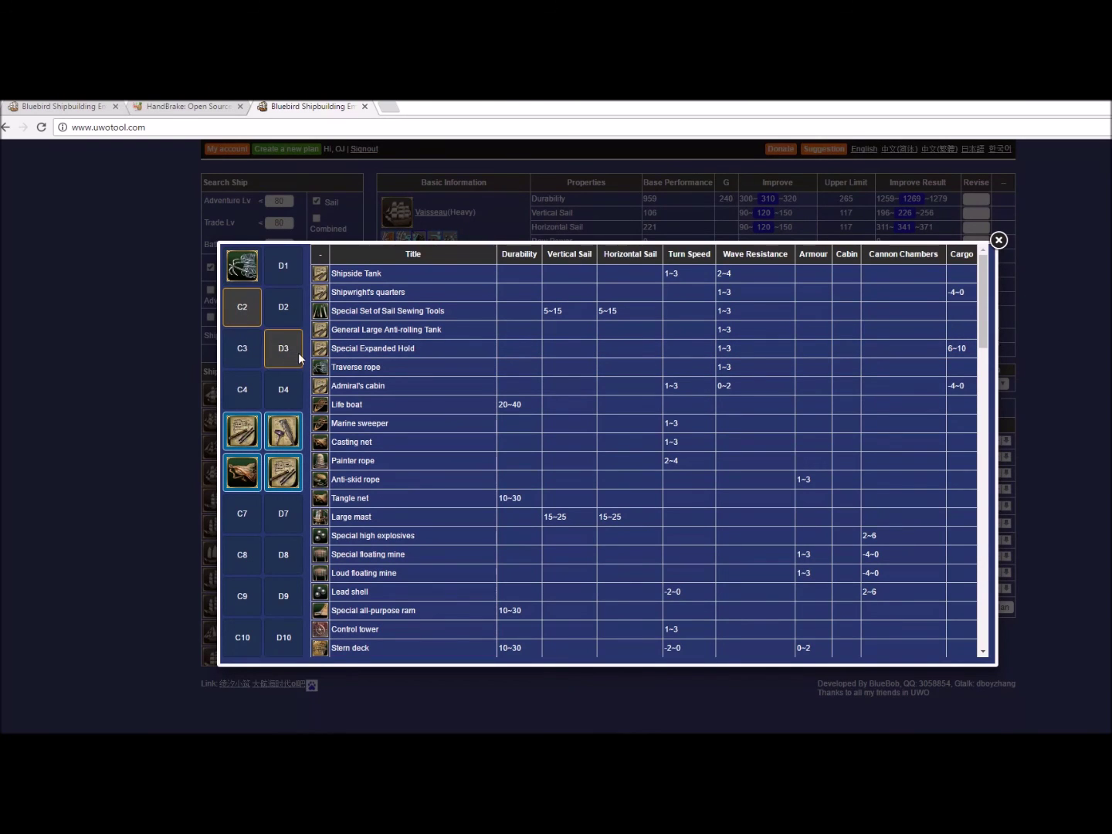
pyautogui.click(335, 368)
pyautogui.click(344, 369)
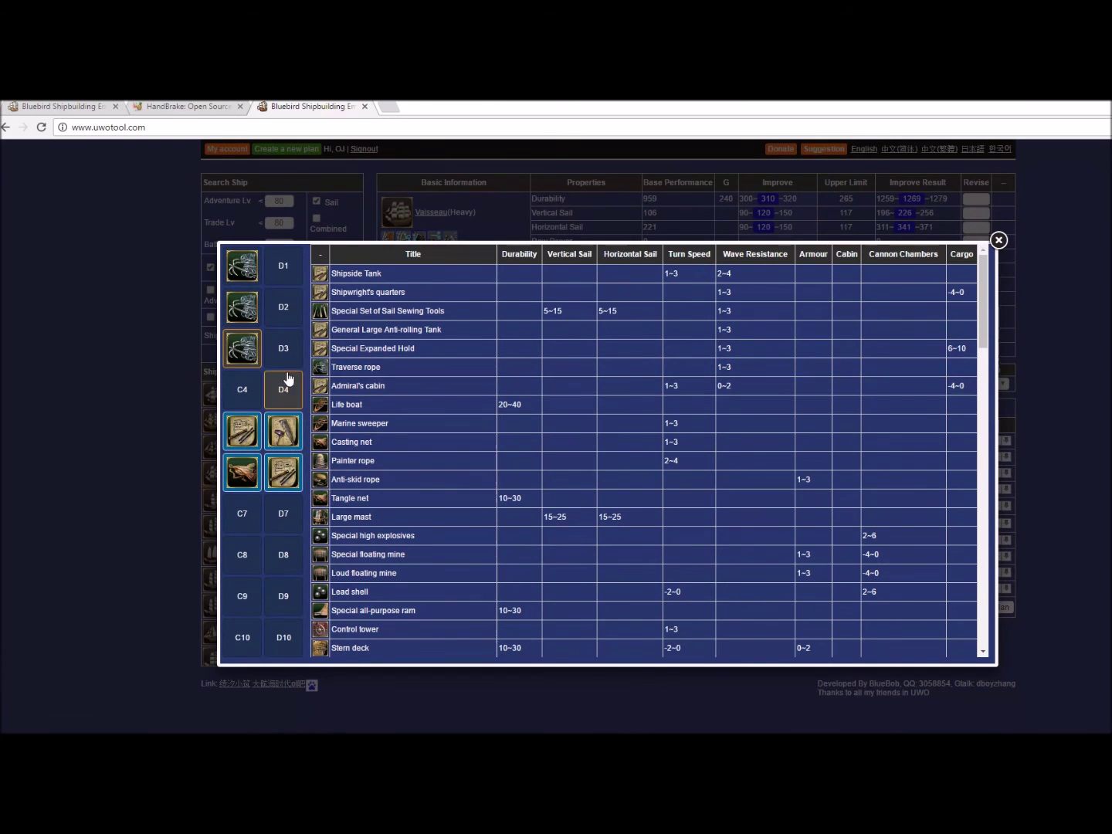
pyautogui.click(241, 390)
pyautogui.click(343, 374)
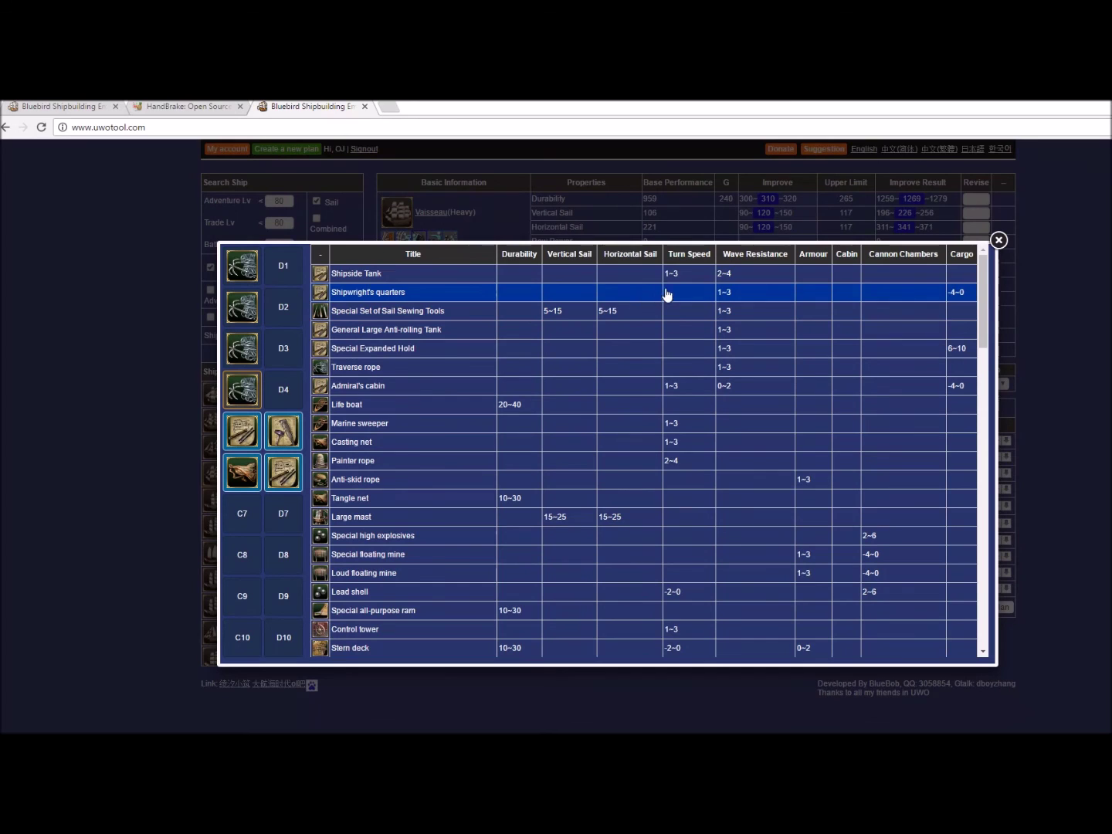
# - Sort the armaments by turn speed, assign Painter rope to slots D1 through D4, and return to the plan
pyautogui.click(693, 254)
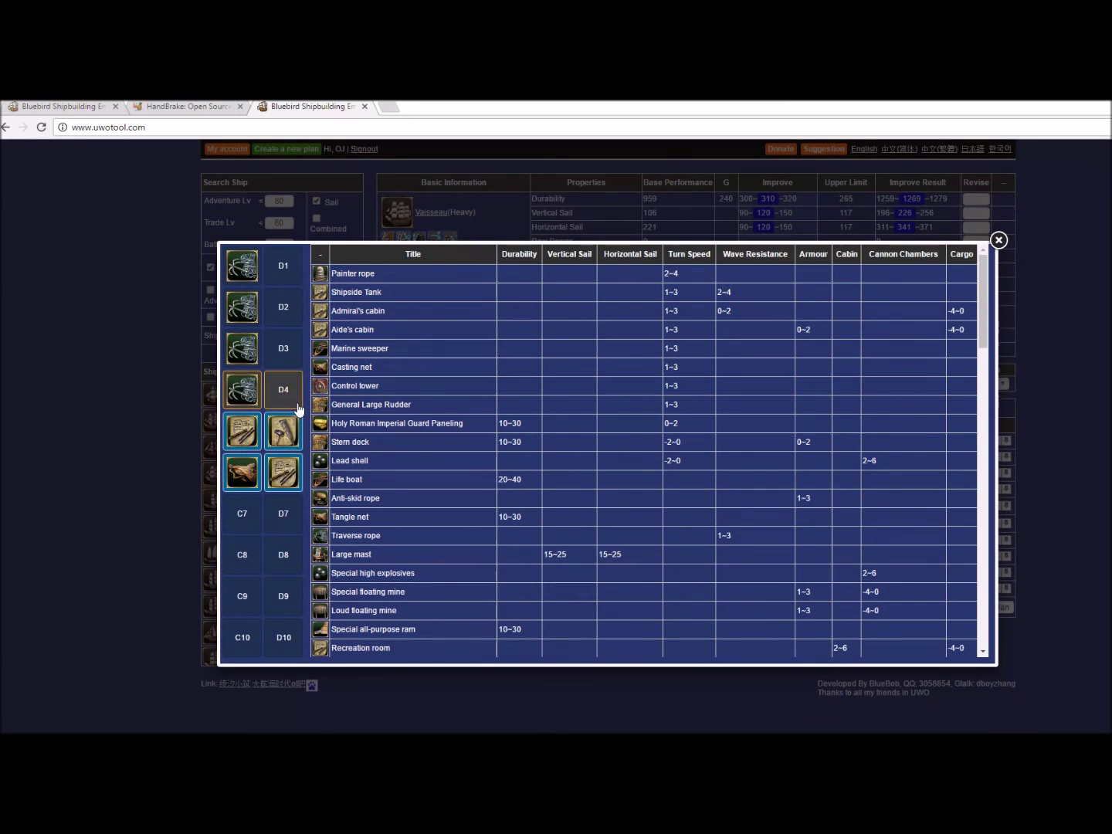
pyautogui.click(290, 272)
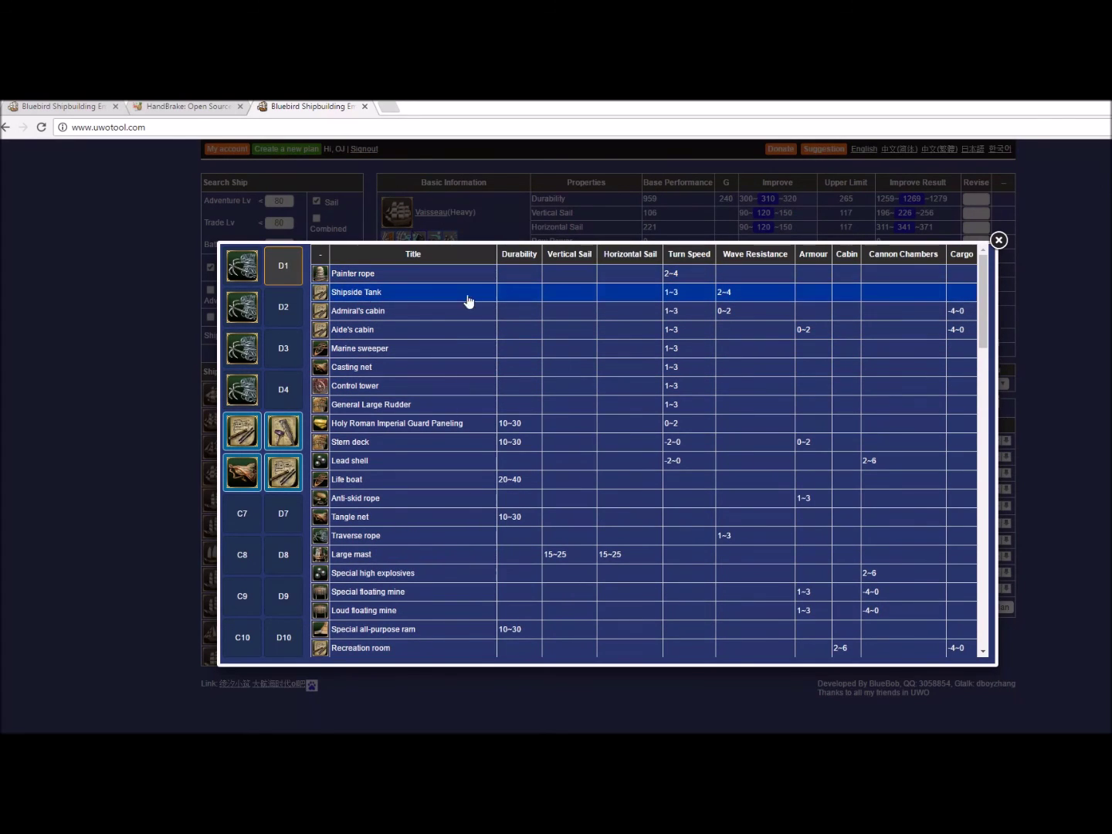
pyautogui.click(328, 275)
pyautogui.click(324, 276)
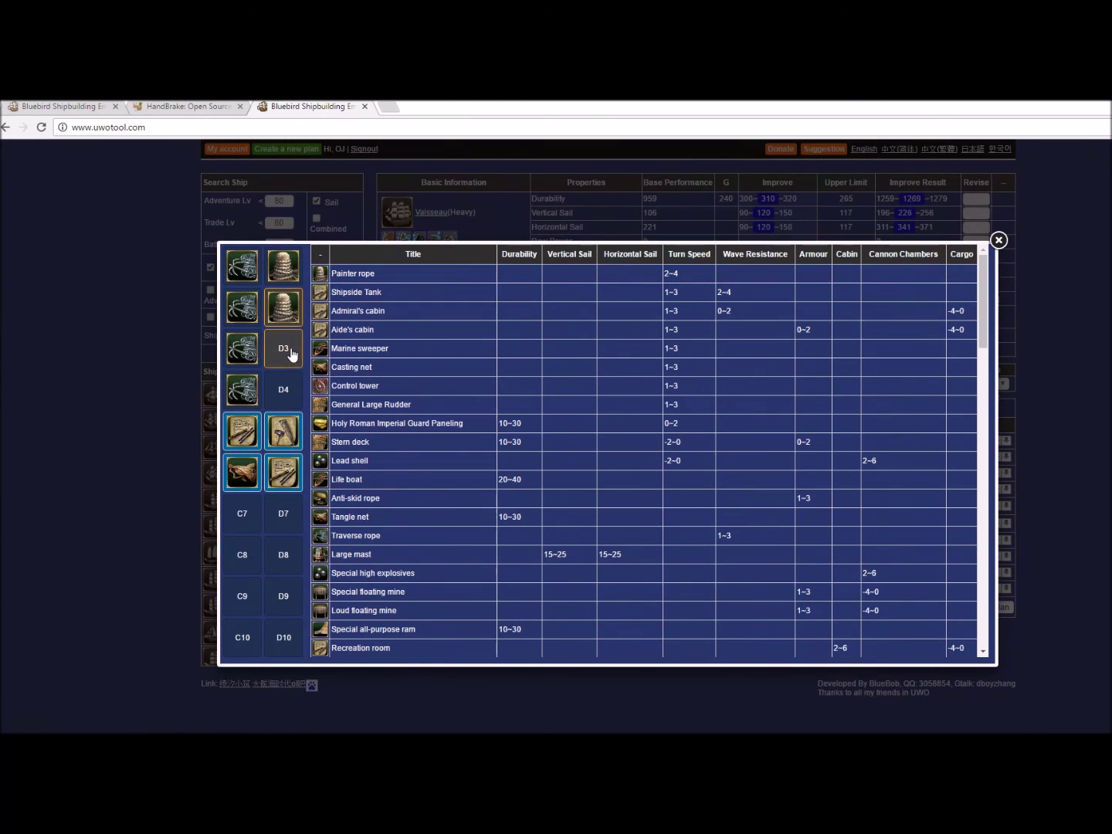
pyautogui.click(324, 281)
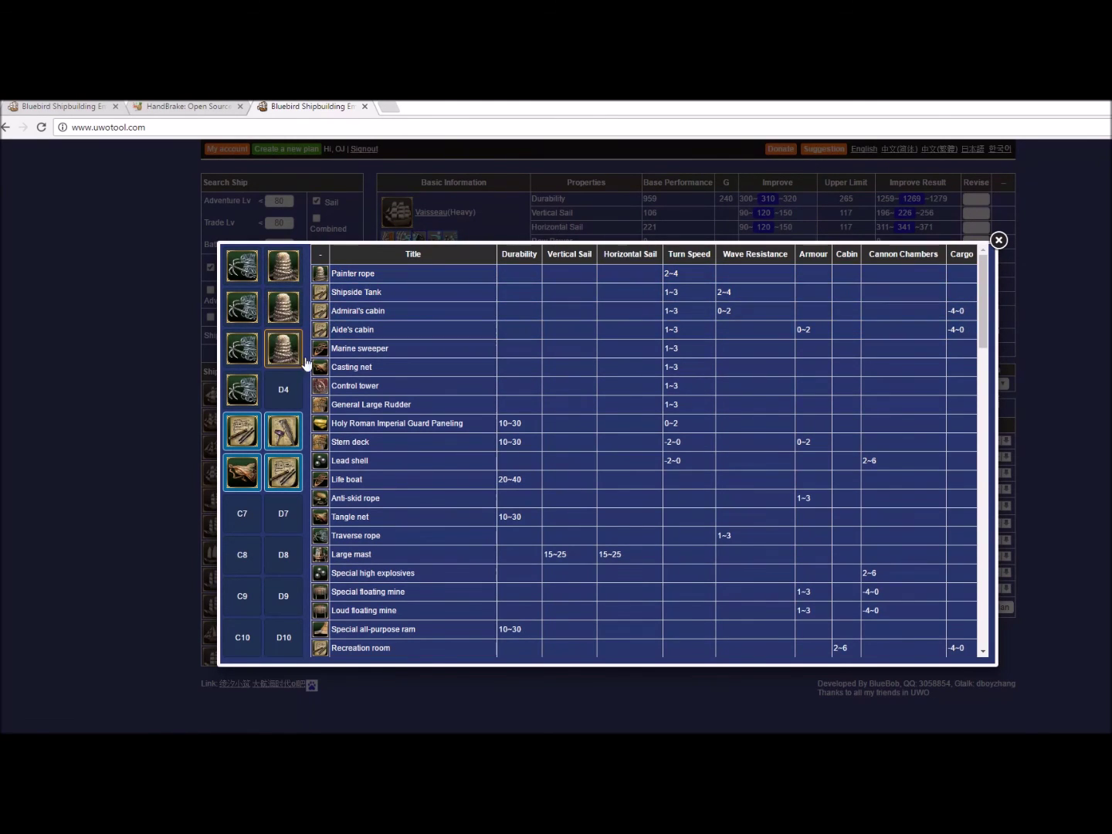
pyautogui.click(323, 278)
pyautogui.click(999, 239)
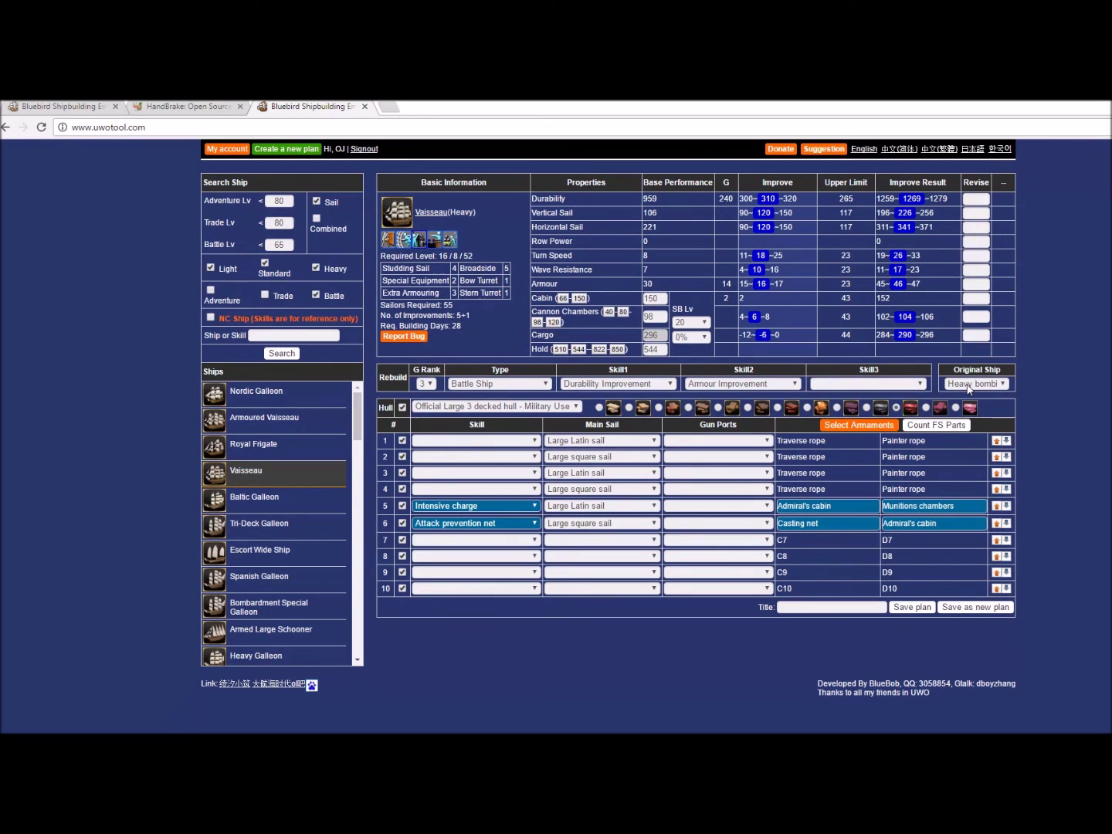
# - Open the planner site's donation option and return to the ship plan
pyautogui.click(781, 150)
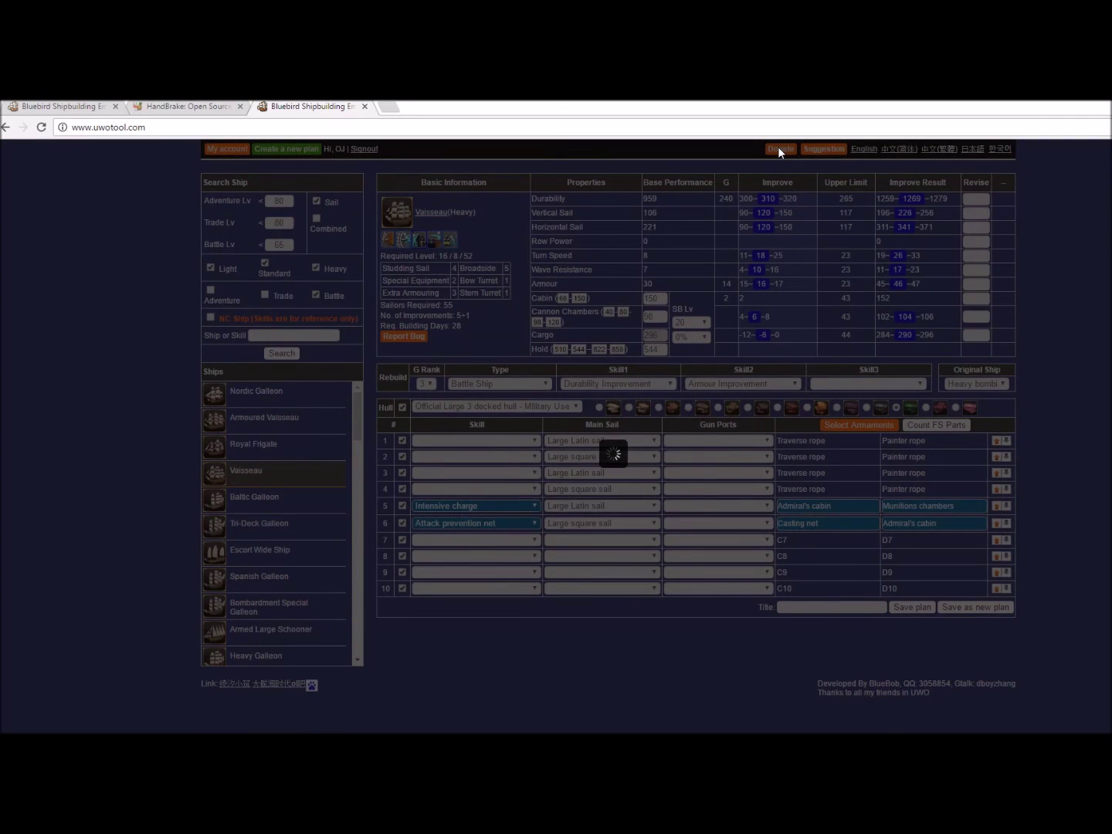
pyautogui.click(697, 406)
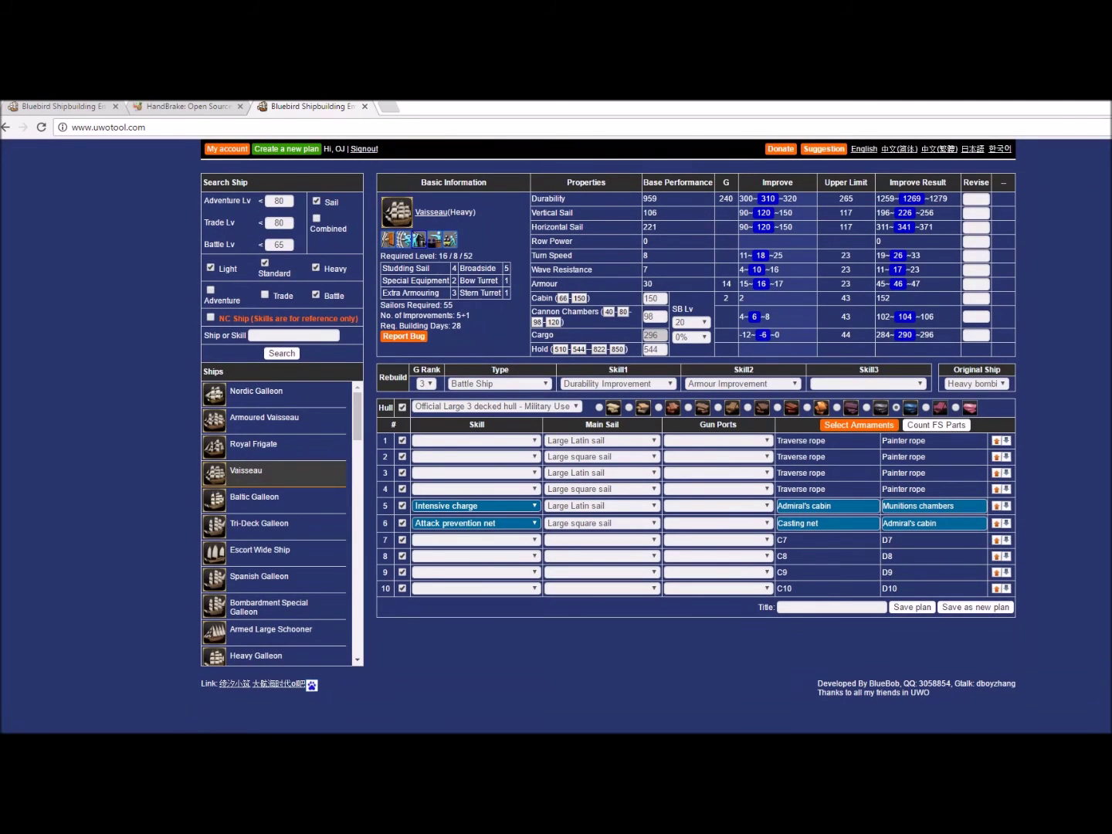